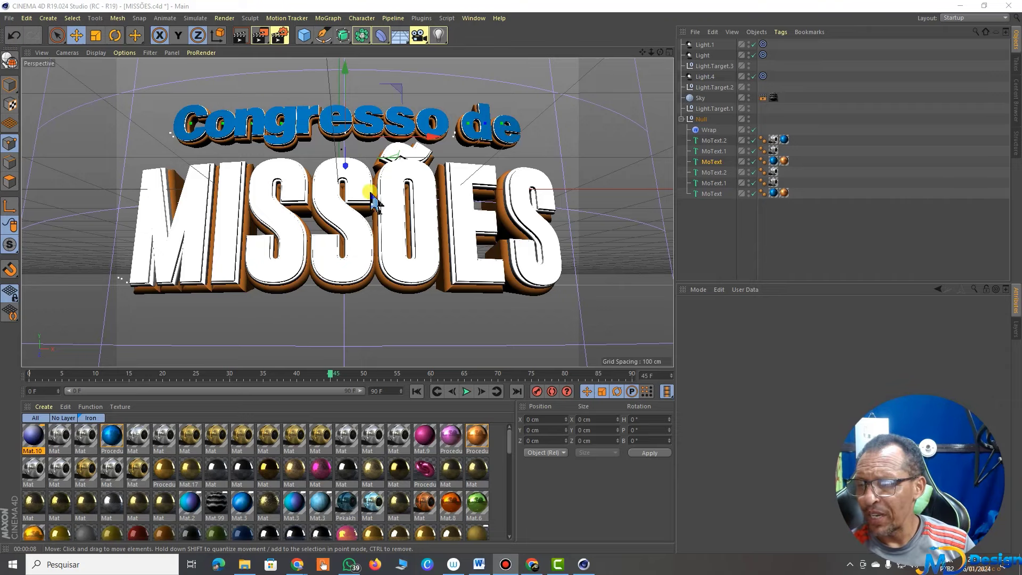
# Zoom the Perspective view out until the whole 'Congresso de MISSÕES' title fits in view.
pyautogui.scroll(-2, 377, 201)
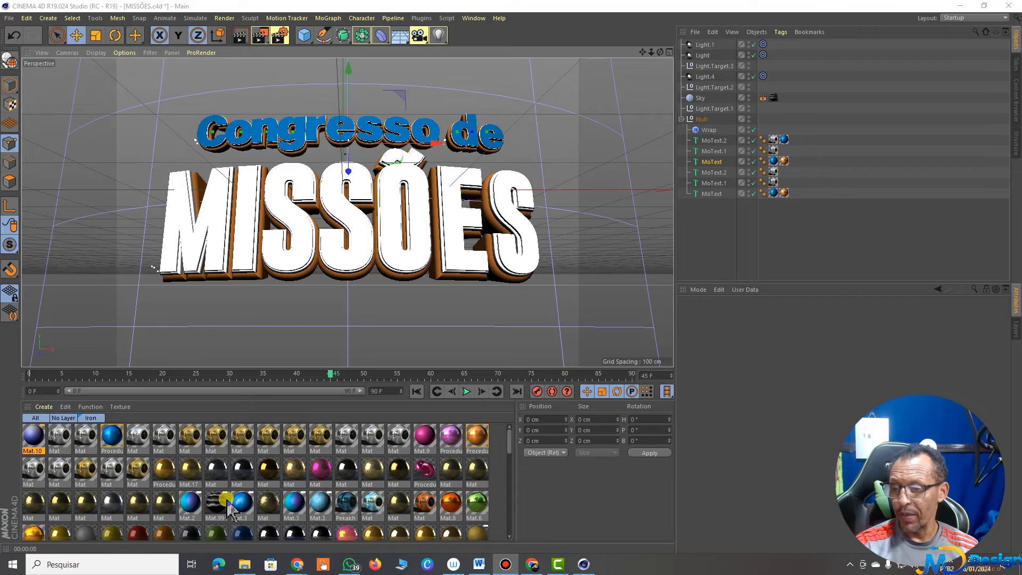
# Create a new standard material Mat.11 and open it in the Material Editor, moved to the right.
pyautogui.click(41, 407)
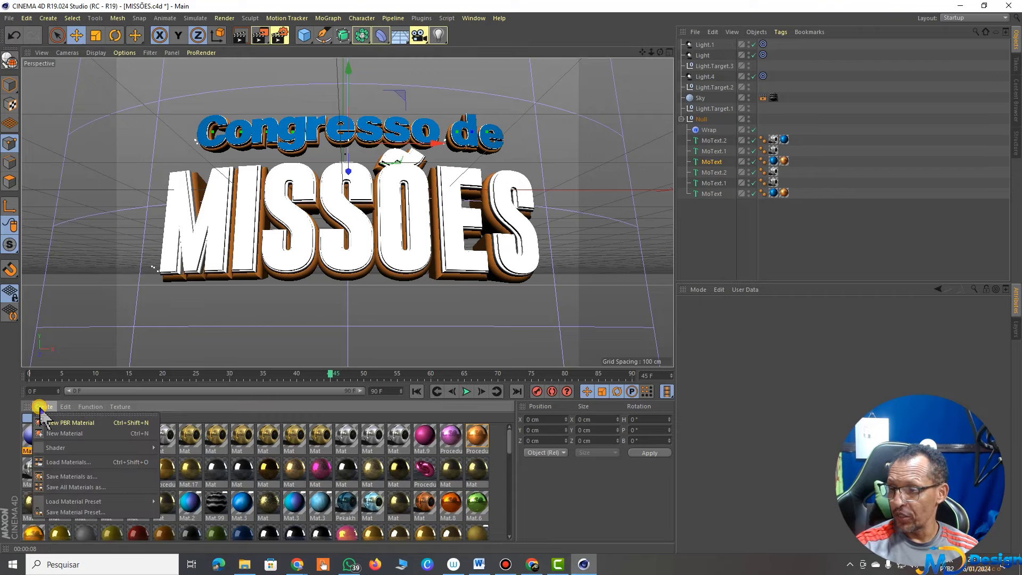
pyautogui.click(59, 433)
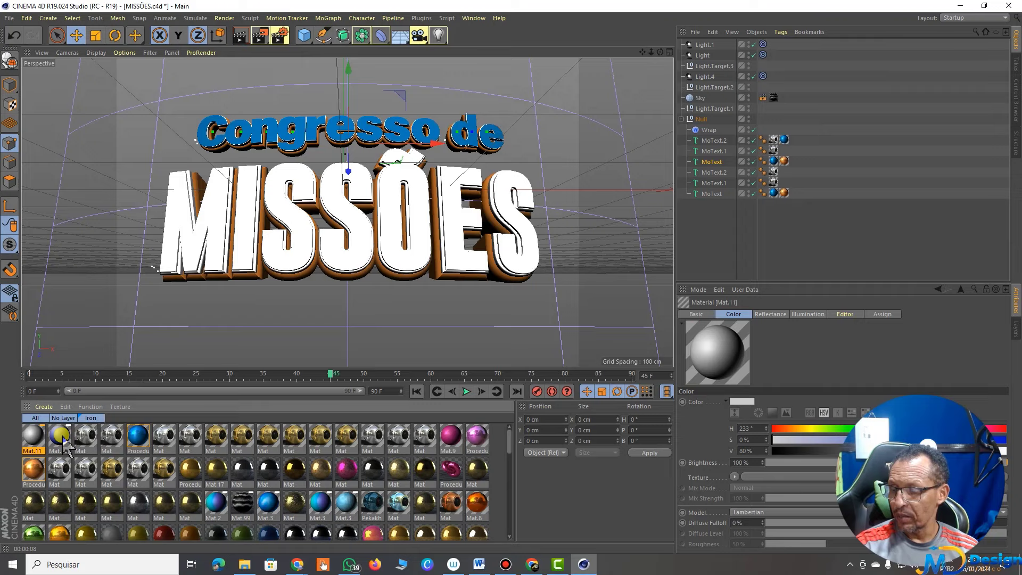
pyautogui.doubleClick(35, 438)
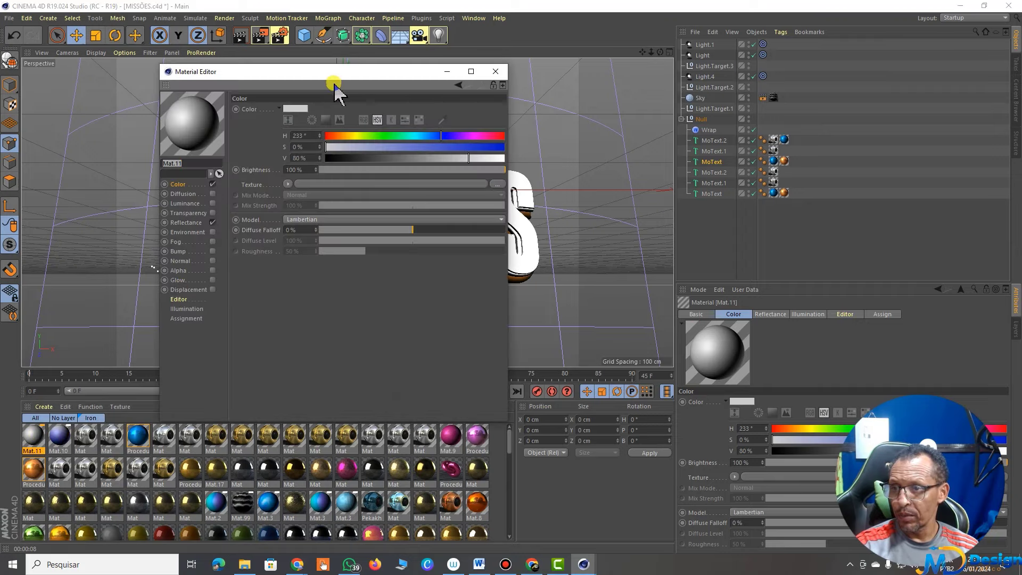
pyautogui.moveTo(337, 73); pyautogui.dragTo(598, 63)
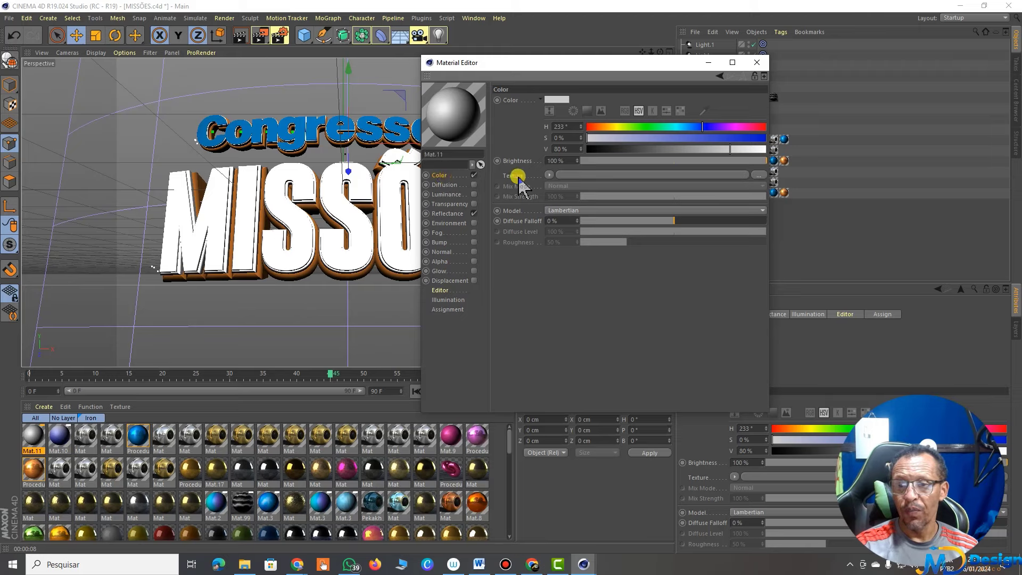
# Set Mat.11's colour to a fully saturated blue (H 221°, S 100%, V 80%).
pyautogui.click(557, 100)
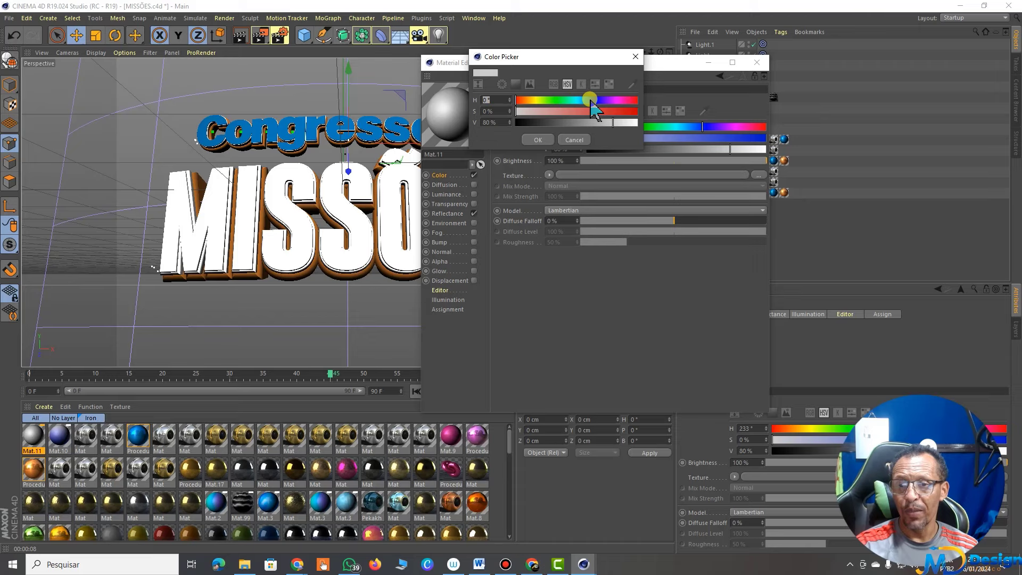
pyautogui.moveTo(592, 106); pyautogui.dragTo(688, 133)
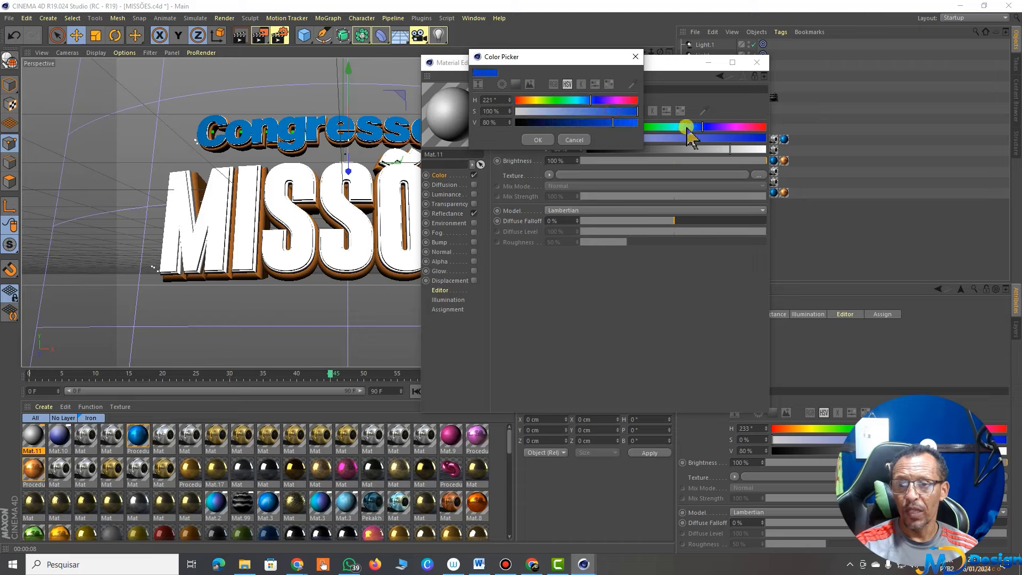
pyautogui.click(536, 140)
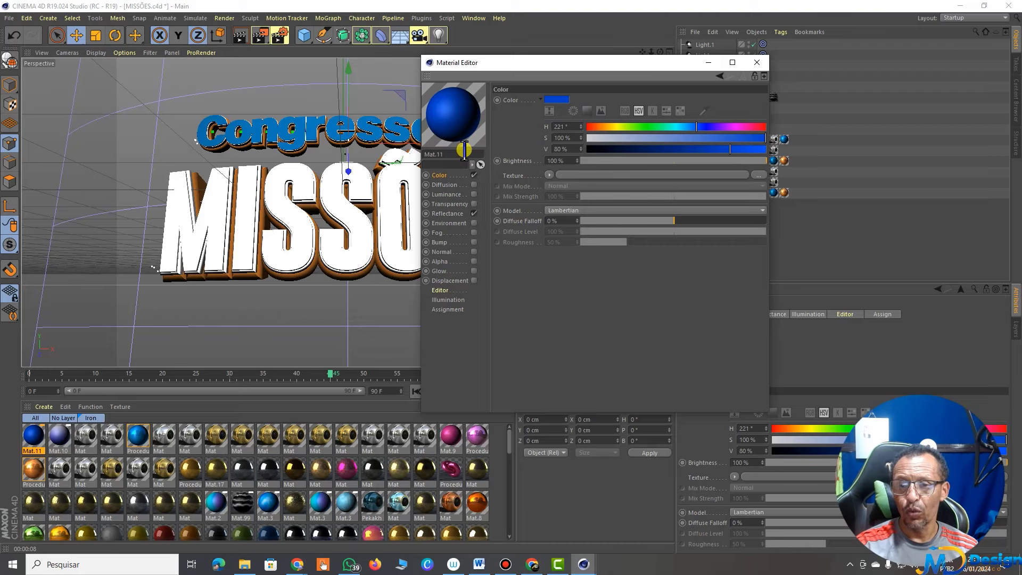
pyautogui.click(547, 176)
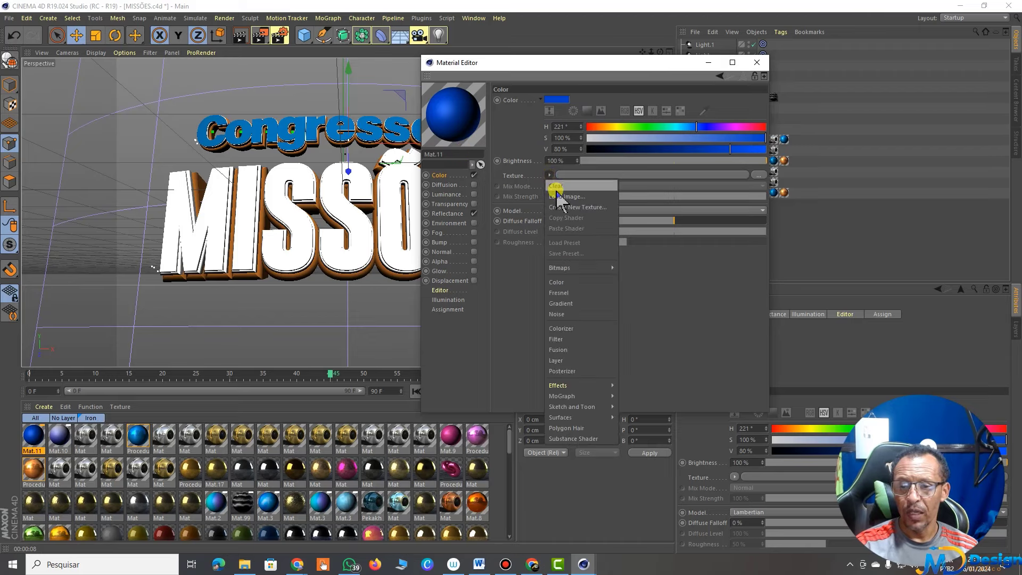
# Load a Gradient texture into Mat.11's Color channel and show its shader settings.
pyautogui.click(566, 303)
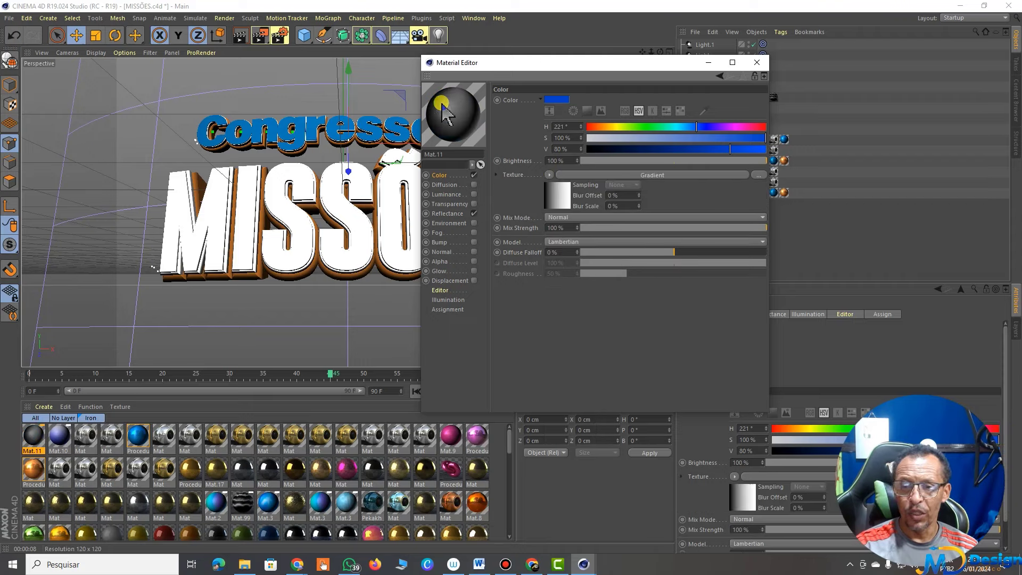
pyautogui.click(558, 198)
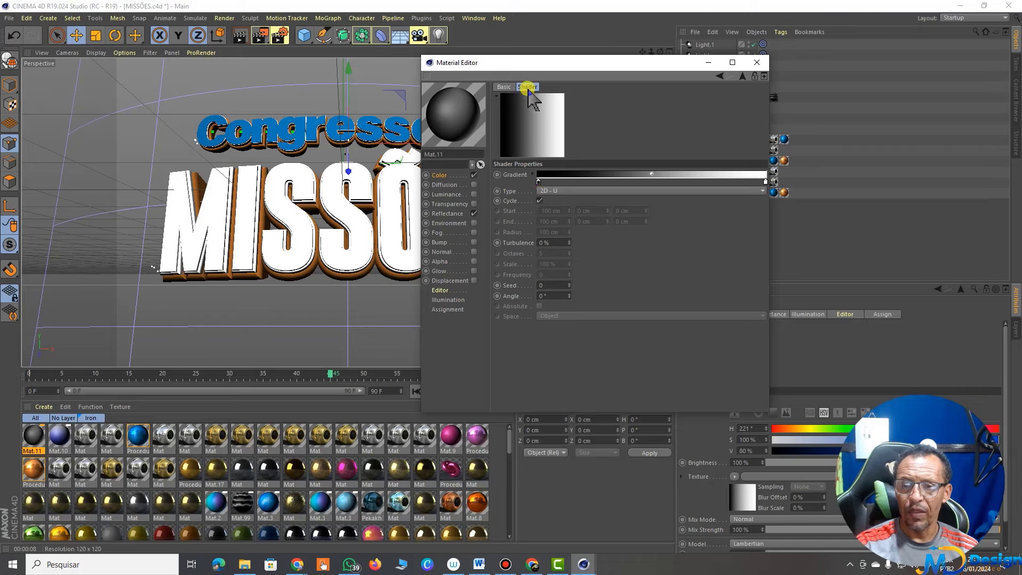
# Make the gradient 2D - V from deep blue (H 235°, S 100%, V 58%) to white, shifting its midpoint.
pyautogui.click(548, 191)
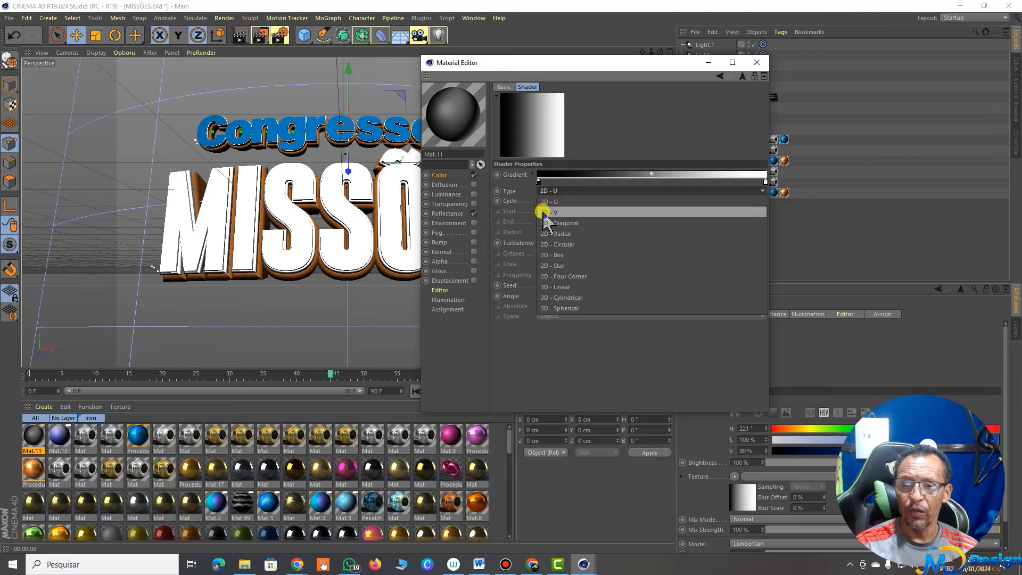
pyautogui.click(544, 213)
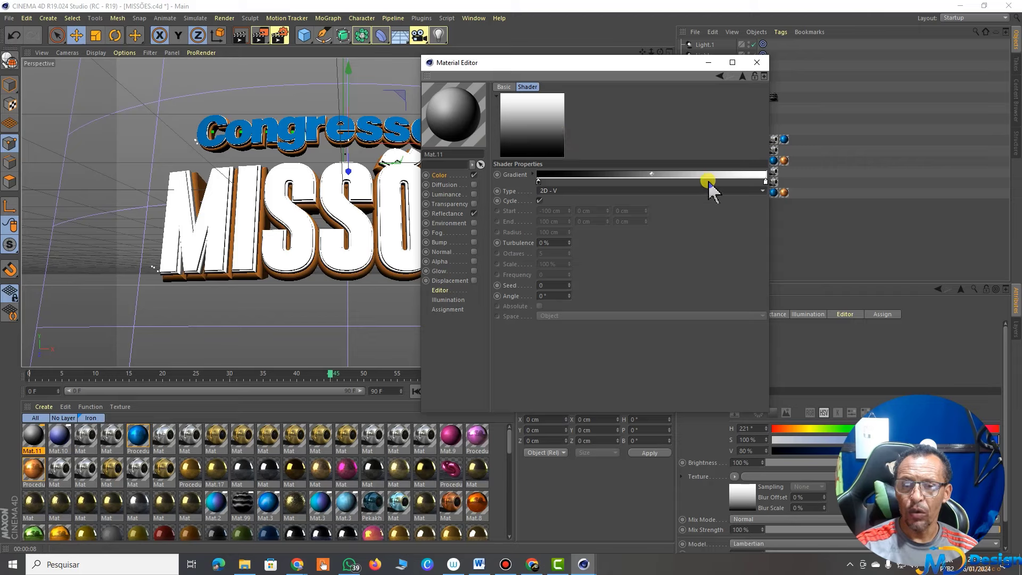
pyautogui.doubleClick(539, 183)
pyautogui.moveTo(541, 183); pyautogui.dragTo(651, 194)
pyautogui.click(573, 202)
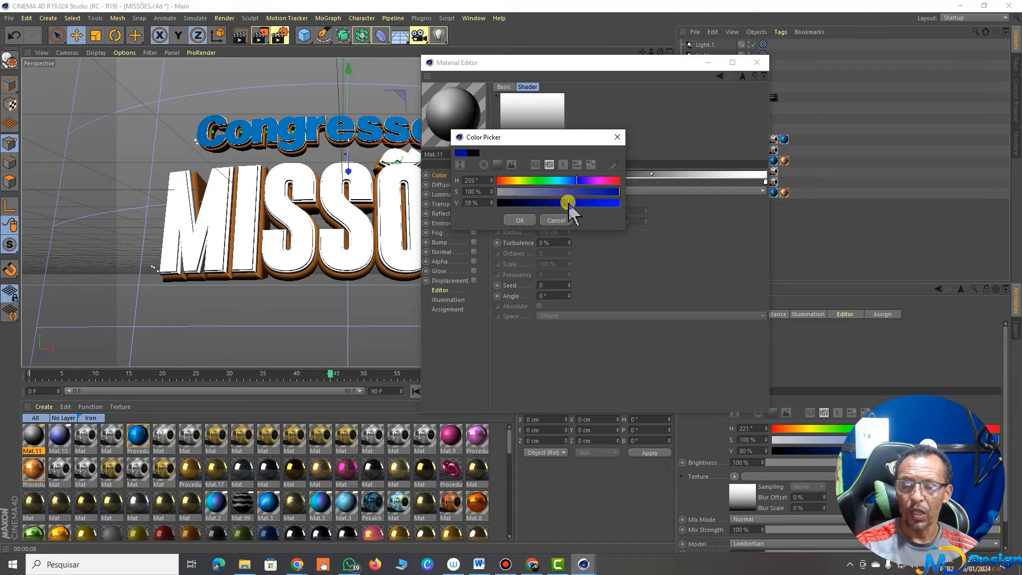
pyautogui.click(521, 220)
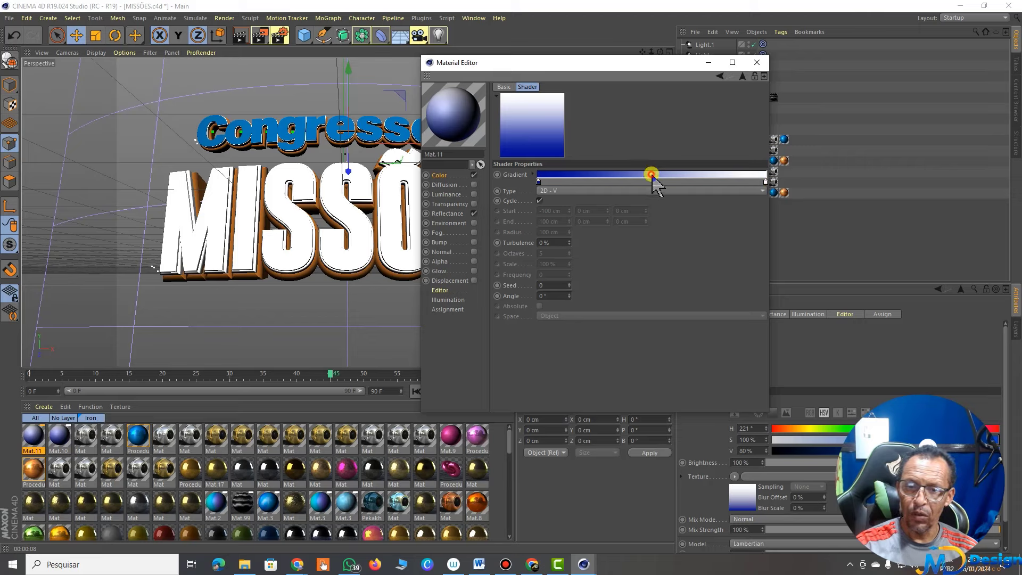
pyautogui.moveTo(652, 176); pyautogui.dragTo(661, 176)
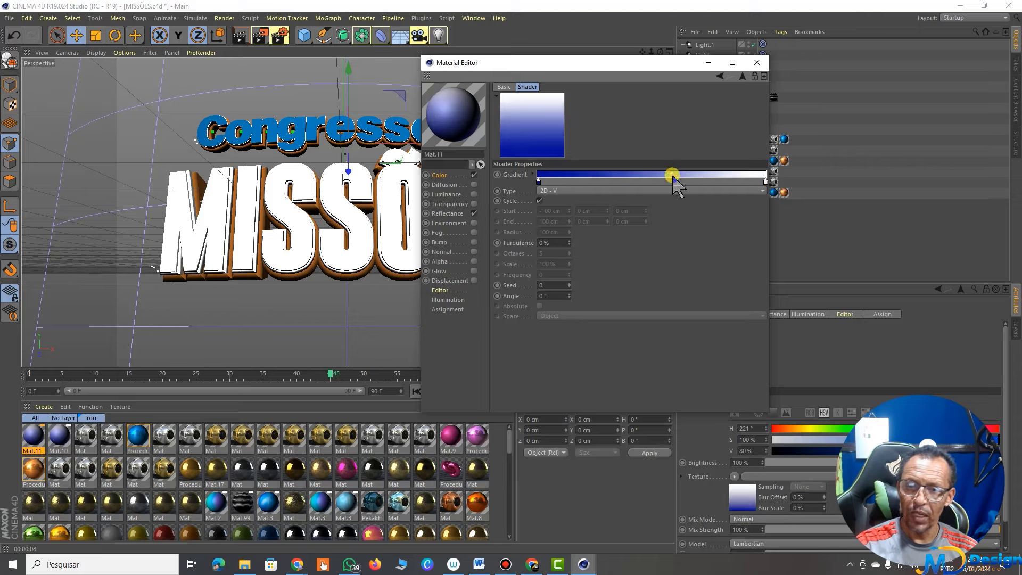
pyautogui.moveTo(672, 176); pyautogui.dragTo(659, 176)
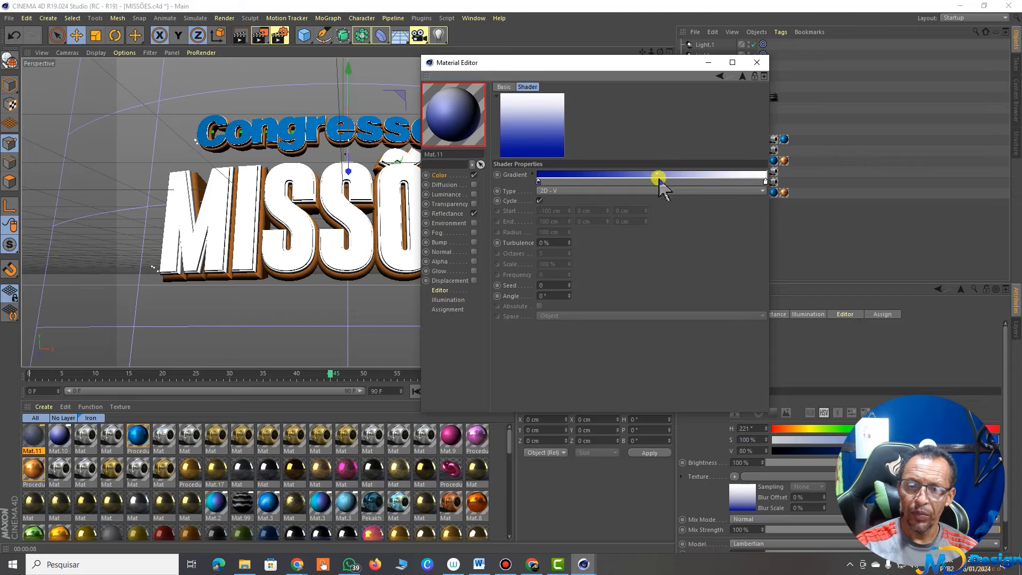
# Tint the gradient's right end pale cyan (H 193°, S 8%).
pyautogui.doubleClick(766, 183)
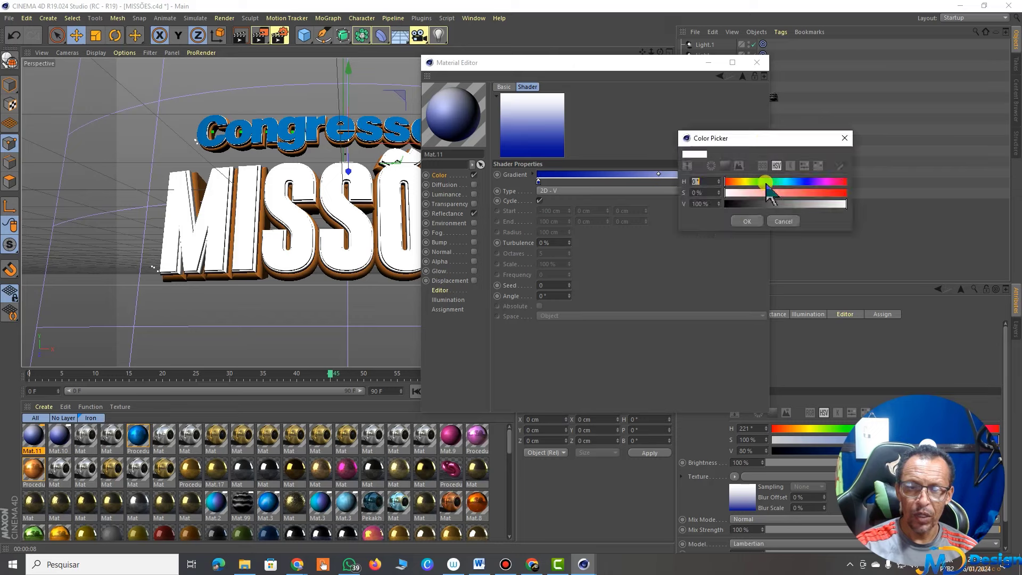
pyautogui.click(791, 182)
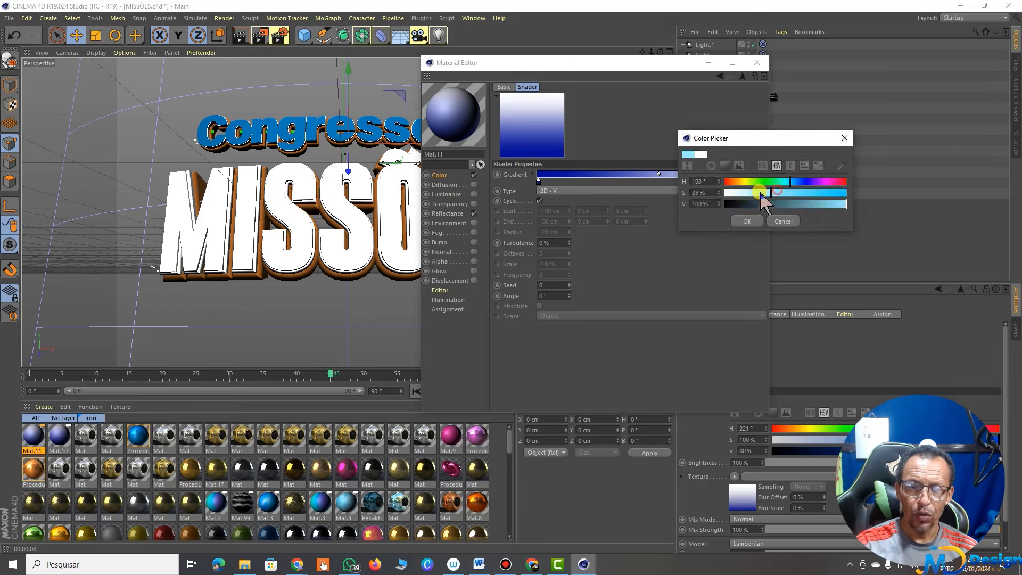
pyautogui.click(734, 193)
pyautogui.moveTo(769, 139); pyautogui.dragTo(771, 265)
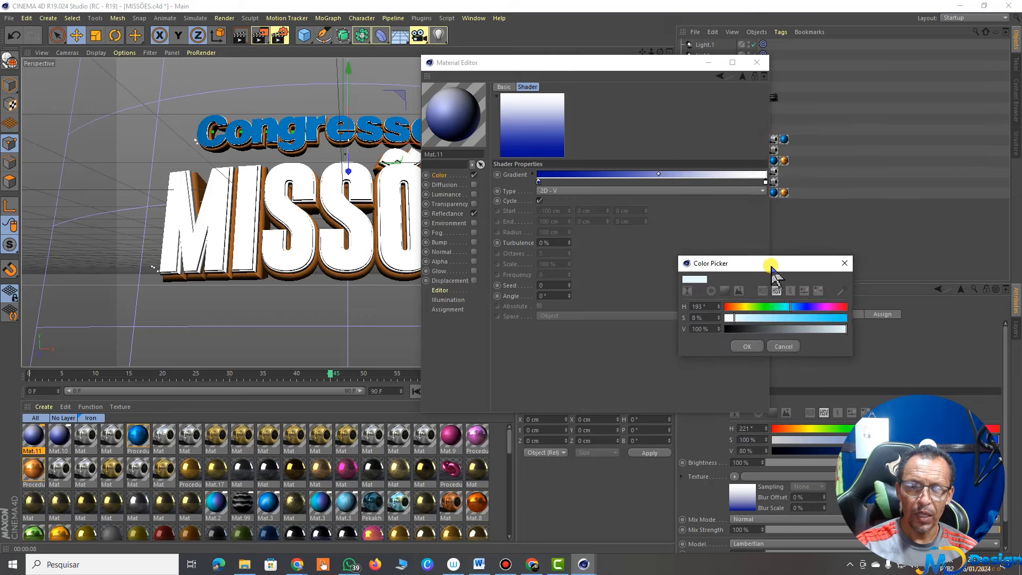
pyautogui.click(741, 346)
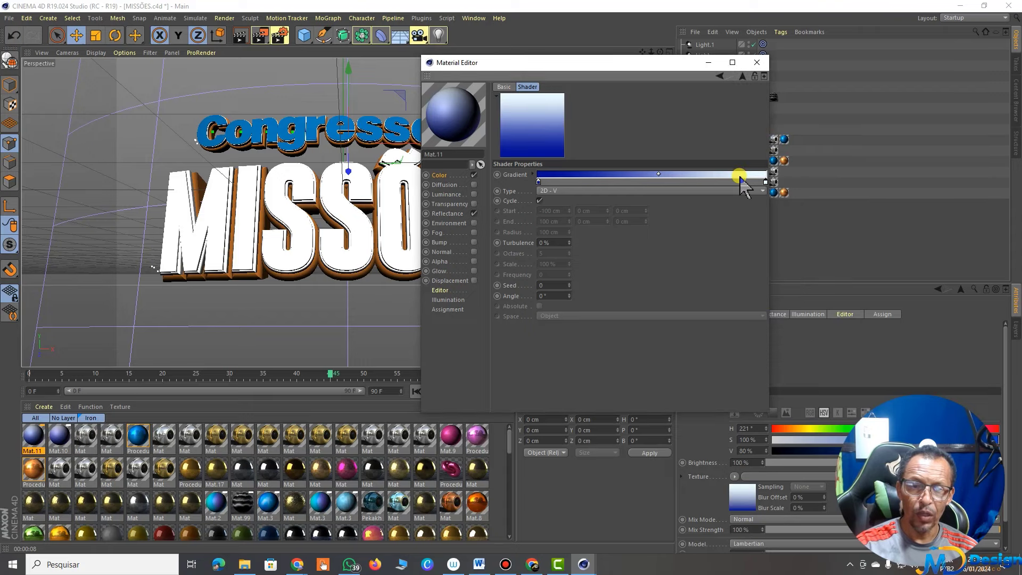
pyautogui.doubleClick(766, 181)
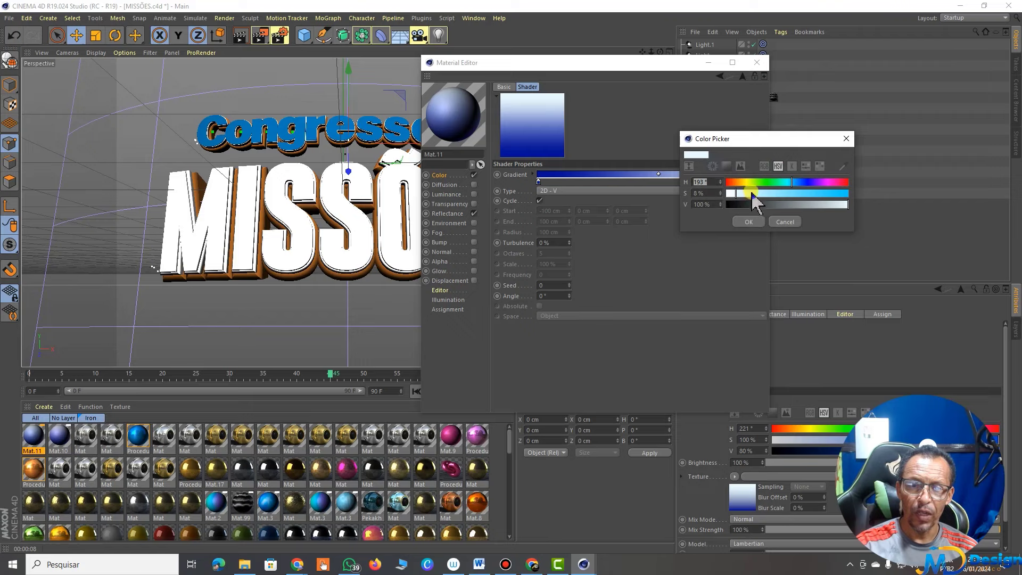
pyautogui.click(748, 222)
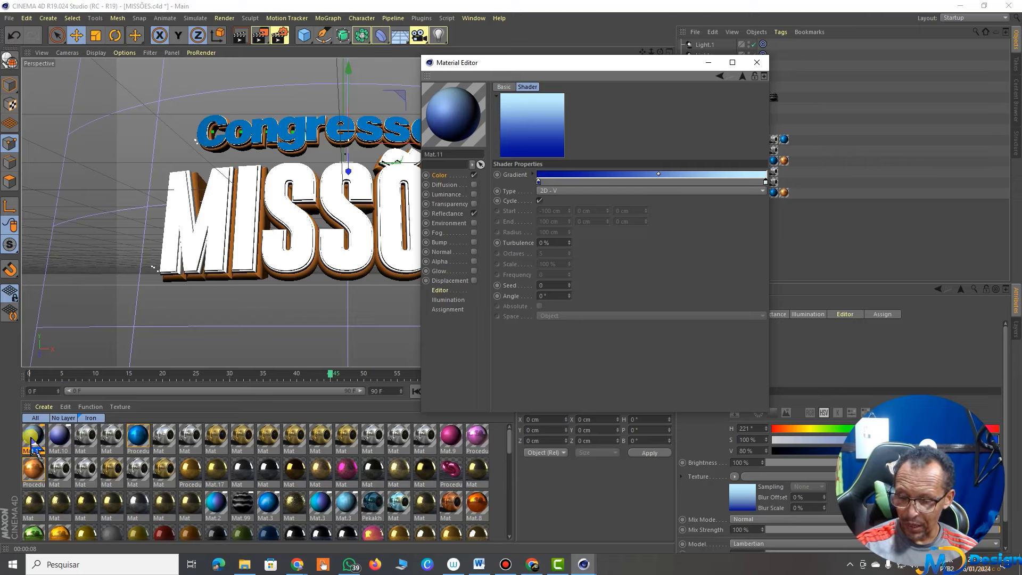
# Duplicate Mat.11 and bring up its gradient shader settings.
pyautogui.keyDown('ctrl'); pyautogui.moveTo(32, 442); pyautogui.dragTo(50, 445); pyautogui.keyUp('ctrl')
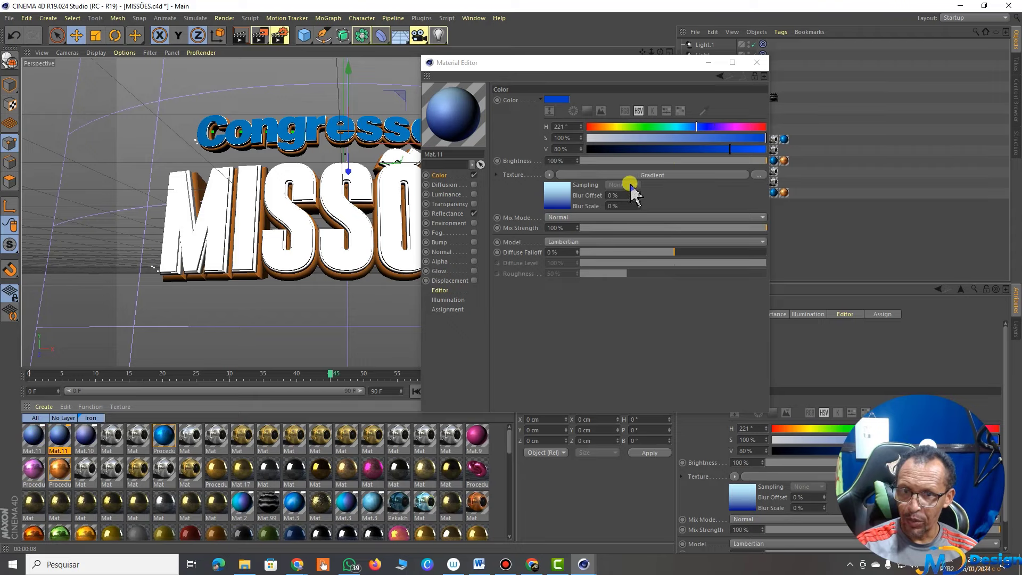
pyautogui.click(554, 198)
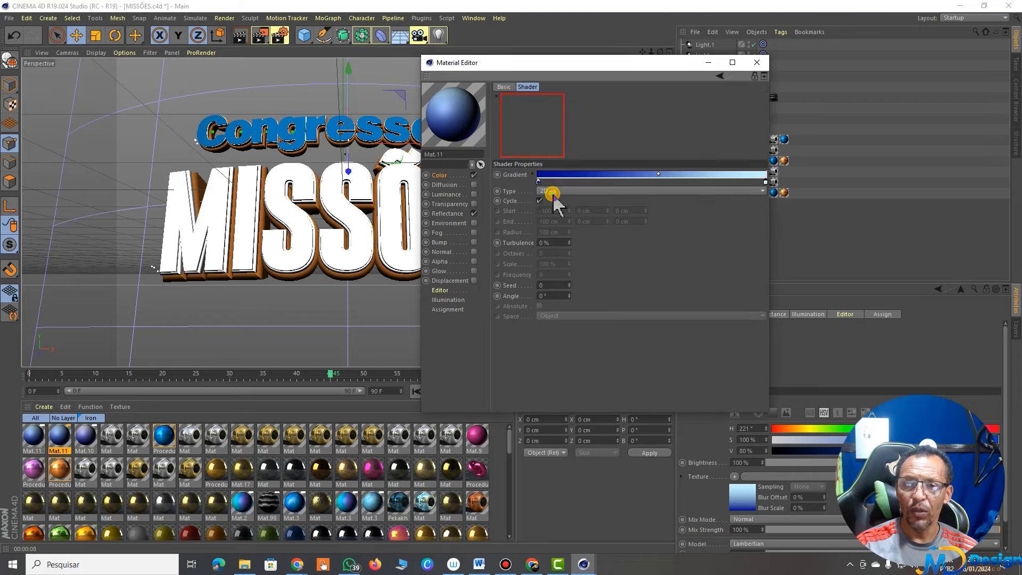
pyautogui.click(538, 182)
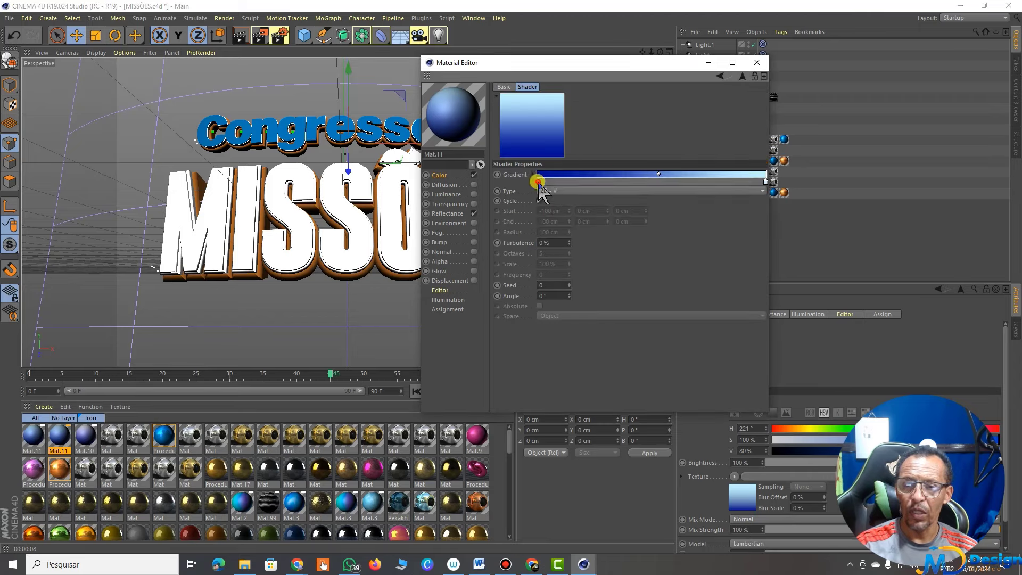
# Set the gradient's left end to bright pink (H 332°, S 100%, V 97%).
pyautogui.doubleClick(539, 183)
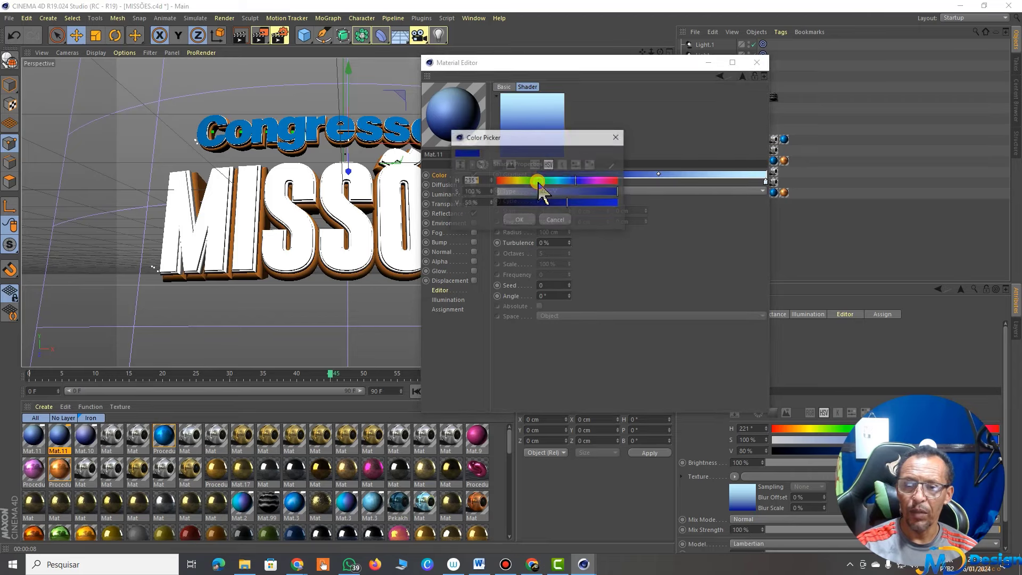
pyautogui.click(608, 180)
pyautogui.moveTo(616, 182); pyautogui.dragTo(621, 188)
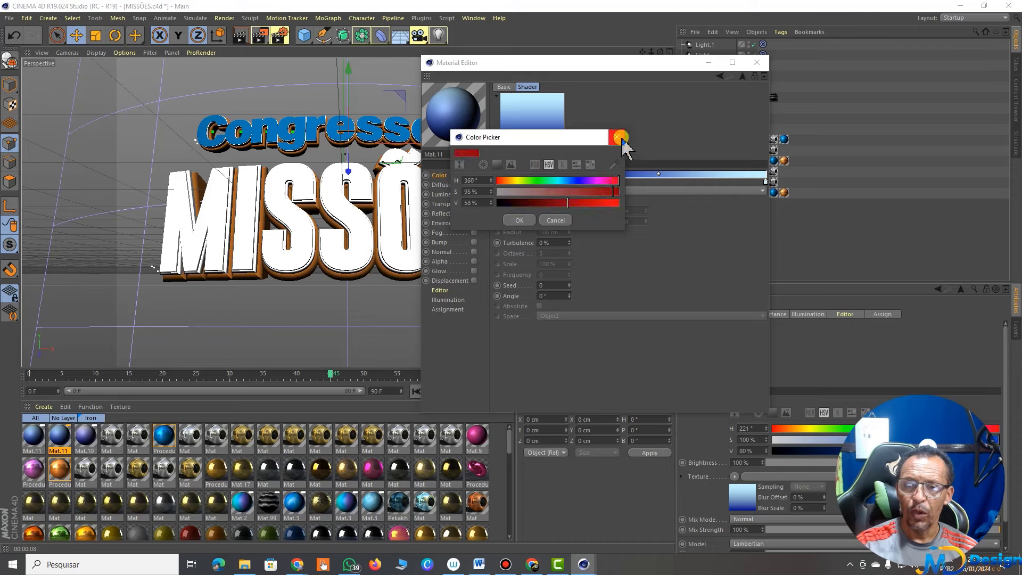
pyautogui.click(619, 137)
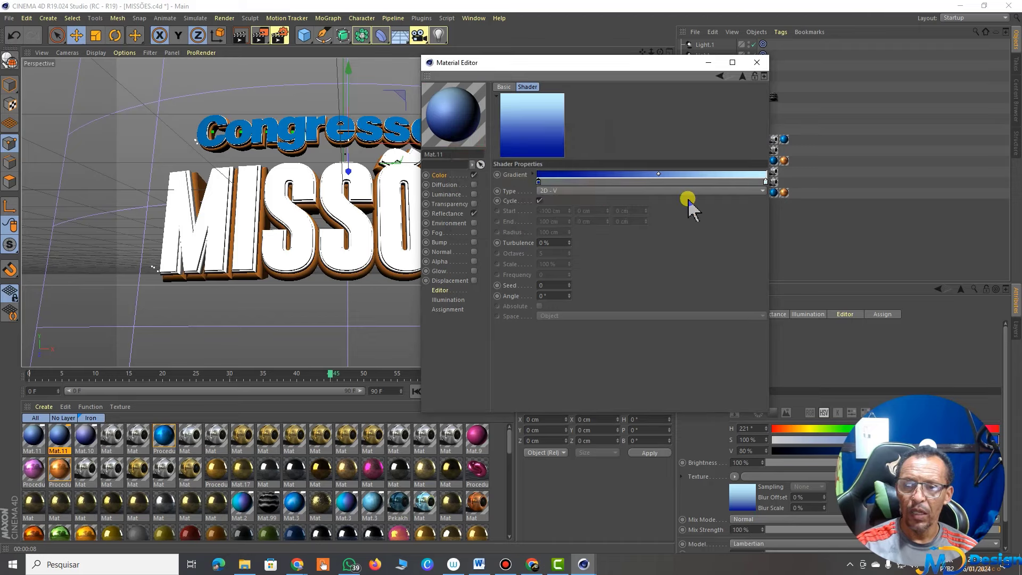
pyautogui.doubleClick(538, 183)
pyautogui.moveTo(584, 183)
pyautogui.mouseDown()
pyautogui.moveTo(611, 183)
pyautogui.moveTo(616, 204)
pyautogui.mouseUp()
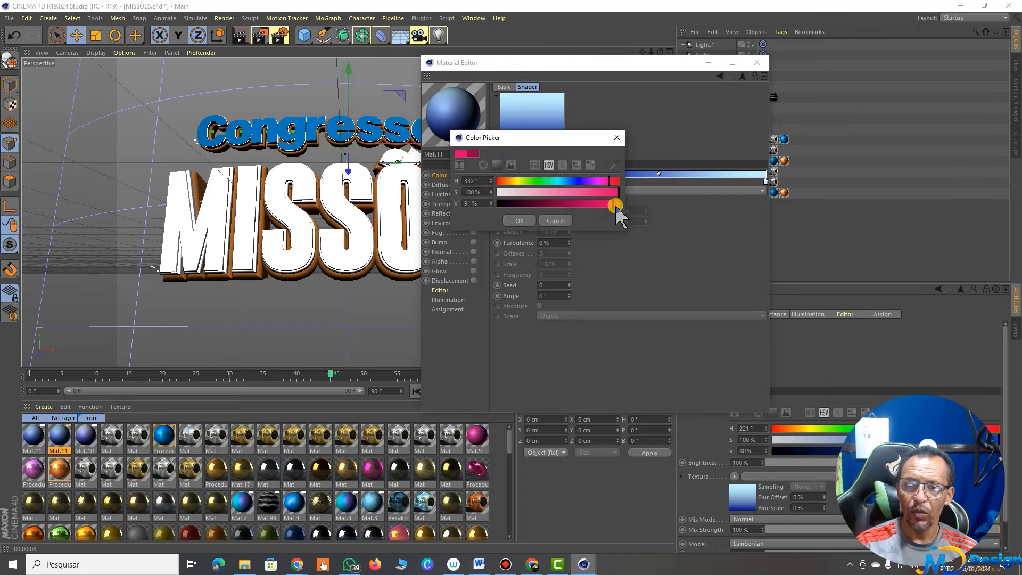
pyautogui.click(520, 220)
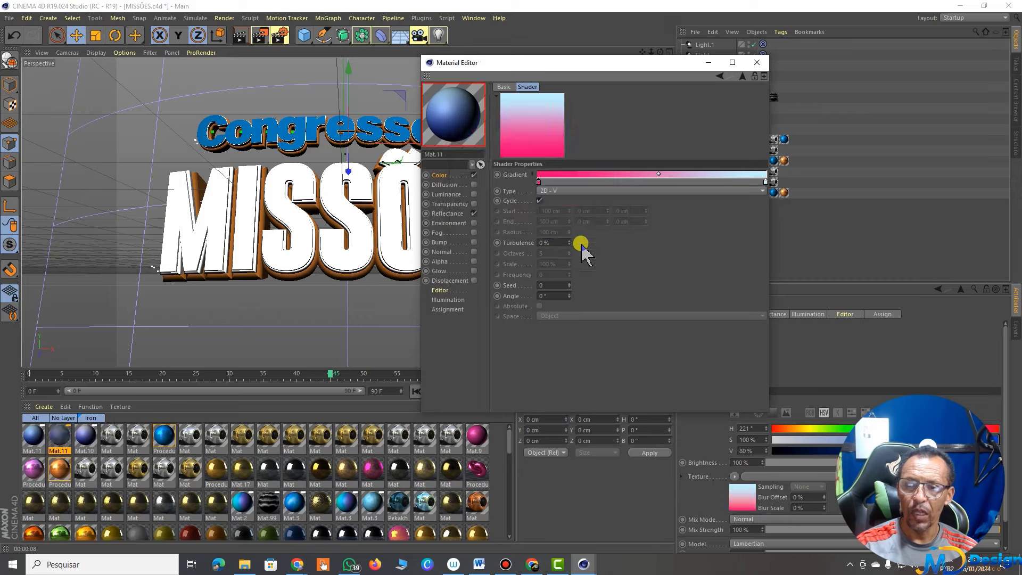
# Set the gradient's right end to pale pink (H 288°, S 21%, V 100%) and shift the midpoint right.
pyautogui.doubleClick(765, 182)
pyautogui.moveTo(802, 181)
pyautogui.mouseDown()
pyautogui.moveTo(823, 181)
pyautogui.moveTo(751, 192)
pyautogui.mouseUp()
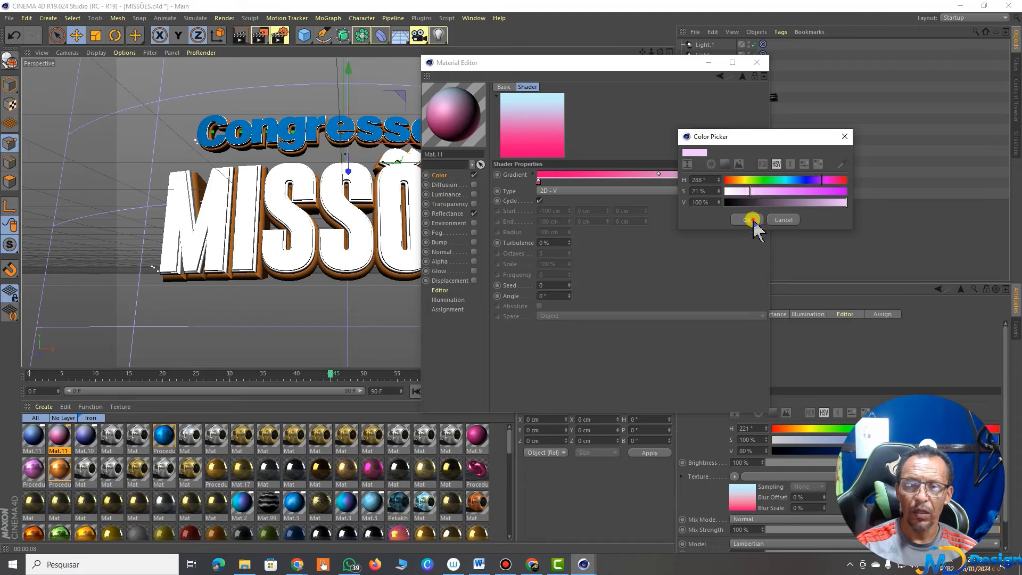
pyautogui.click(752, 219)
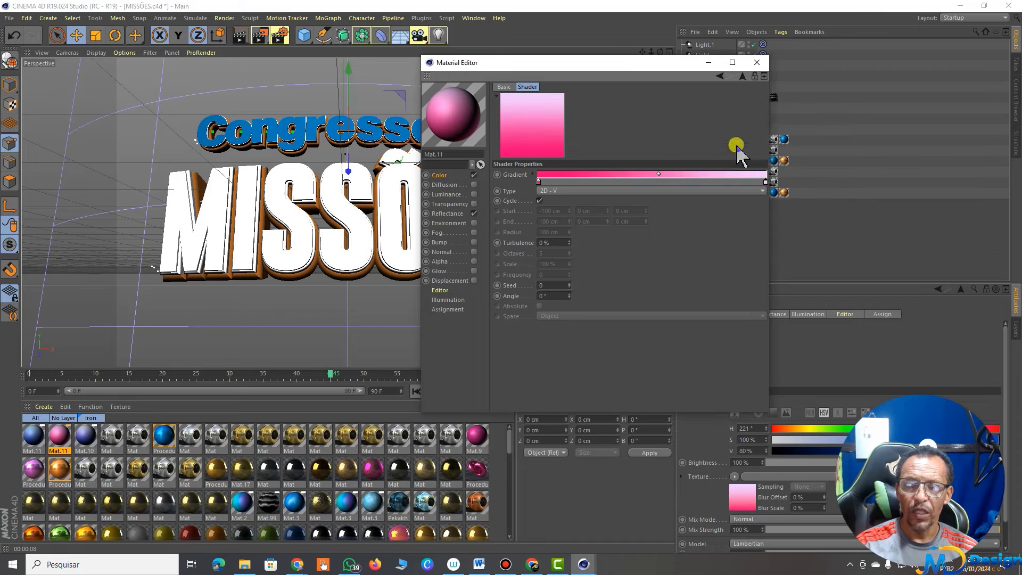
pyautogui.moveTo(659, 175); pyautogui.dragTo(674, 175)
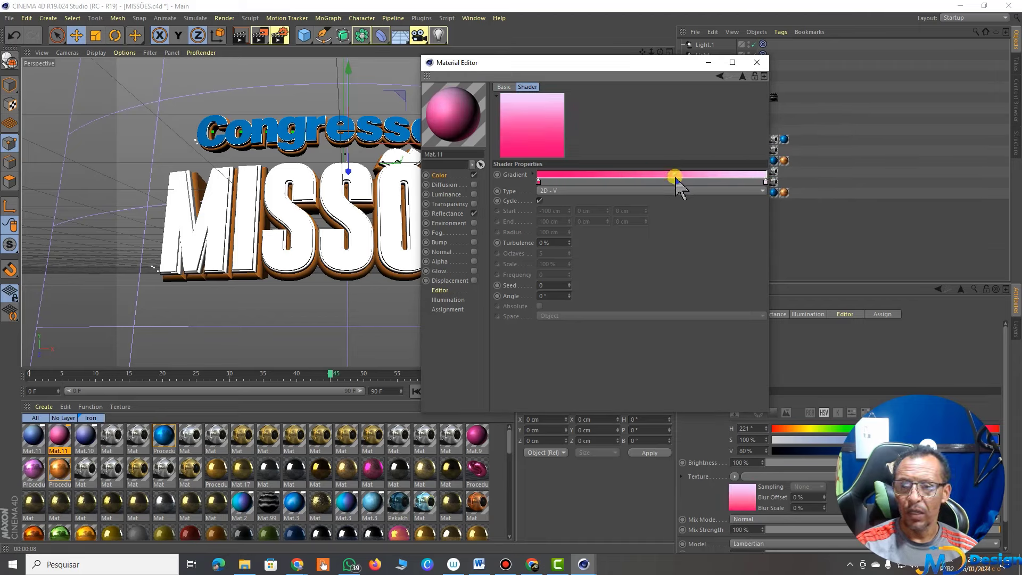
pyautogui.click(757, 63)
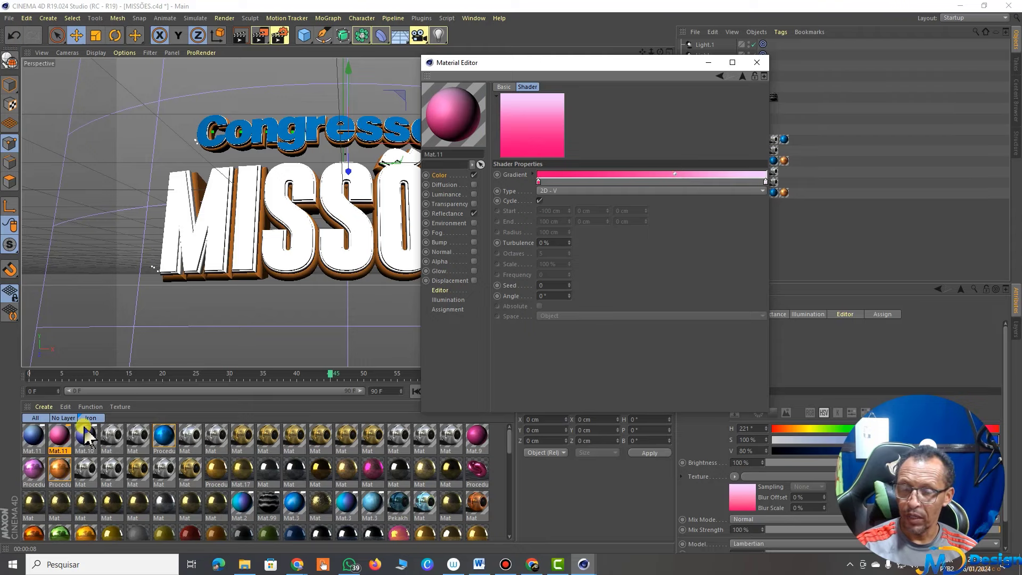
pyautogui.keyDown('shift'); pyautogui.moveTo(59, 435); pyautogui.dragTo(84, 436); pyautogui.keyUp('shift')
# On the copied material, set the gradient's left end to orange (H 28°, S 100%, V 72%).
pyautogui.click(558, 198)
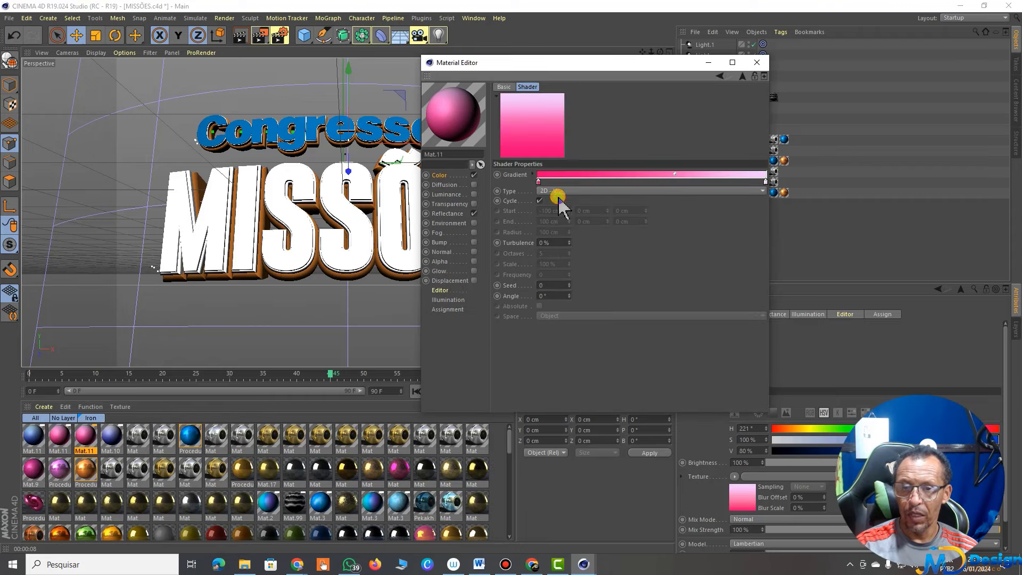
pyautogui.doubleClick(539, 181)
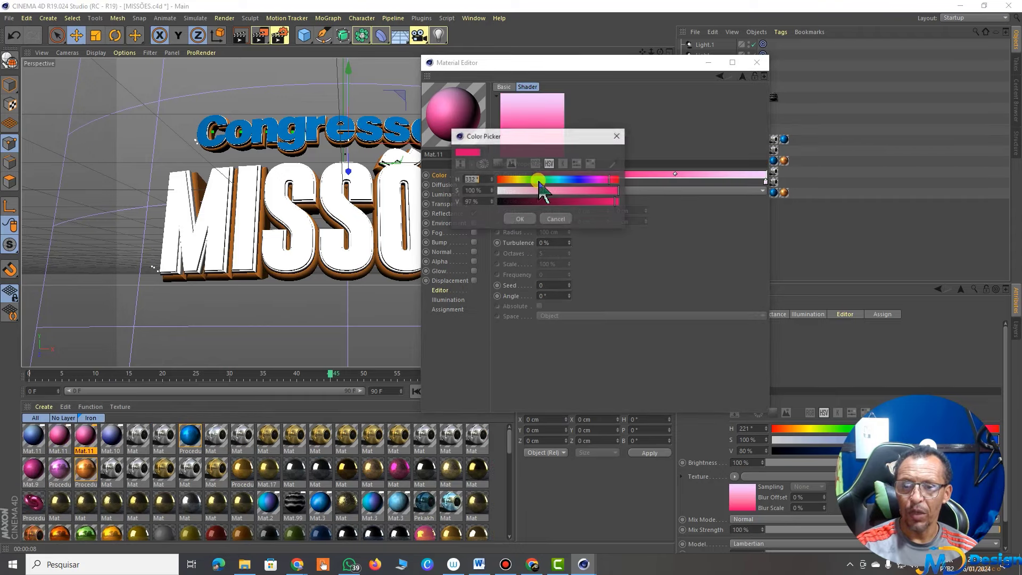
pyautogui.moveTo(532, 181)
pyautogui.mouseDown()
pyautogui.moveTo(509, 181)
pyautogui.moveTo(581, 204)
pyautogui.mouseUp()
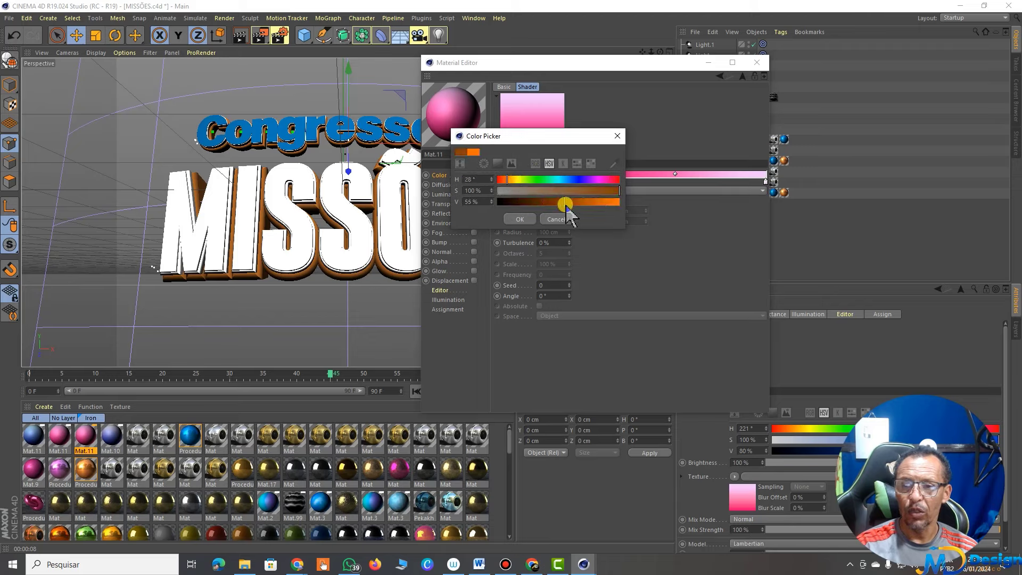
pyautogui.click(519, 220)
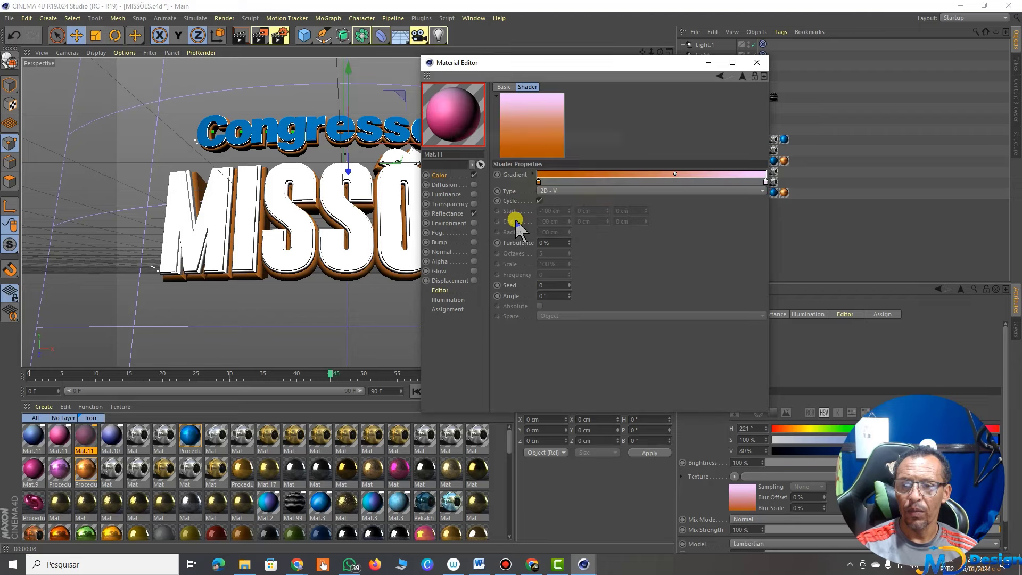
# Set the gradient's right end to pale yellow and move the middle point right.
pyautogui.doubleClick(765, 182)
pyautogui.moveTo(767, 180)
pyautogui.mouseDown()
pyautogui.moveTo(744, 179)
pyautogui.moveTo(744, 190)
pyautogui.mouseUp()
pyautogui.moveTo(744, 134); pyautogui.dragTo(836, 181)
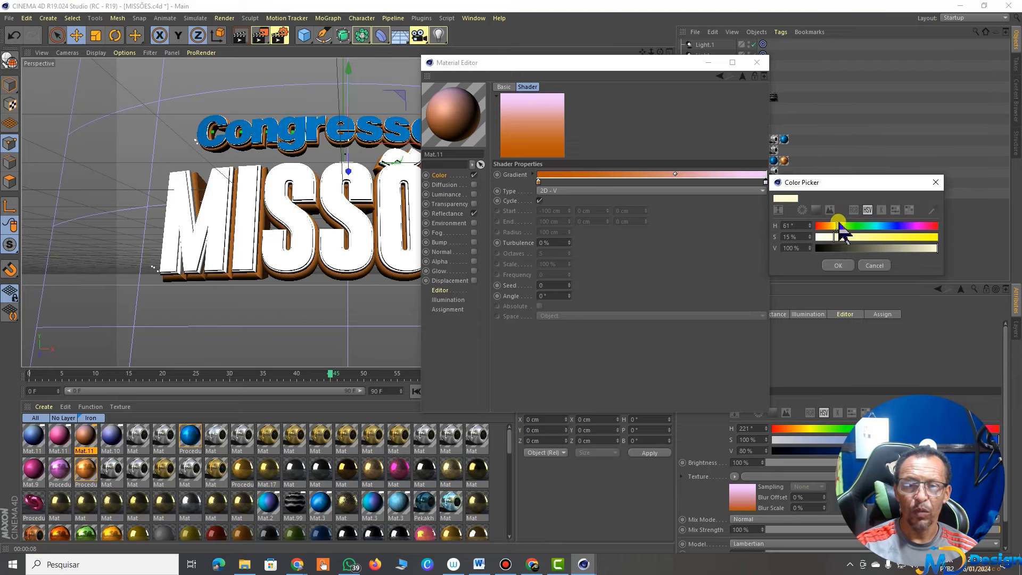
pyautogui.moveTo(839, 226); pyautogui.dragTo(836, 226)
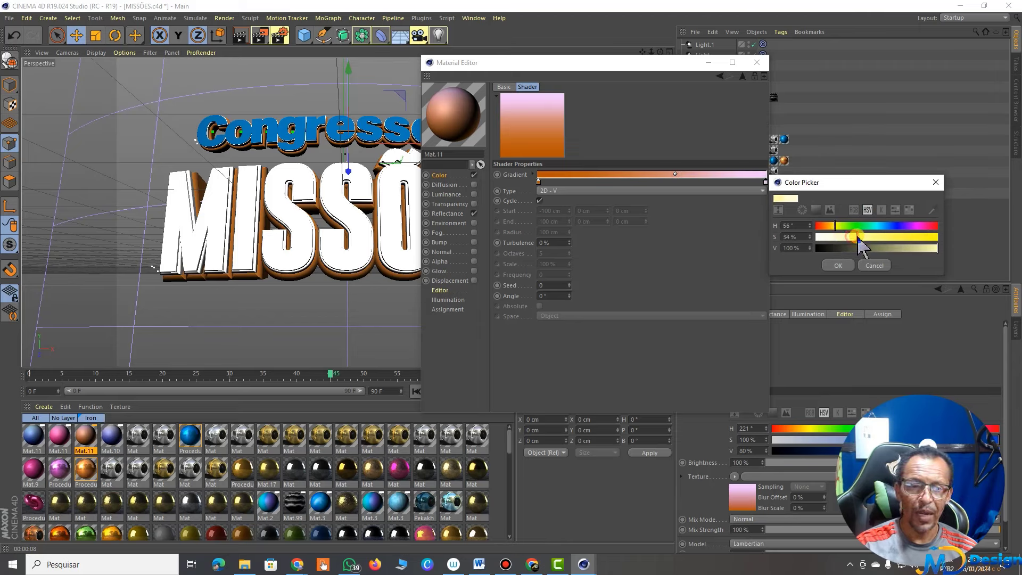
pyautogui.click(838, 265)
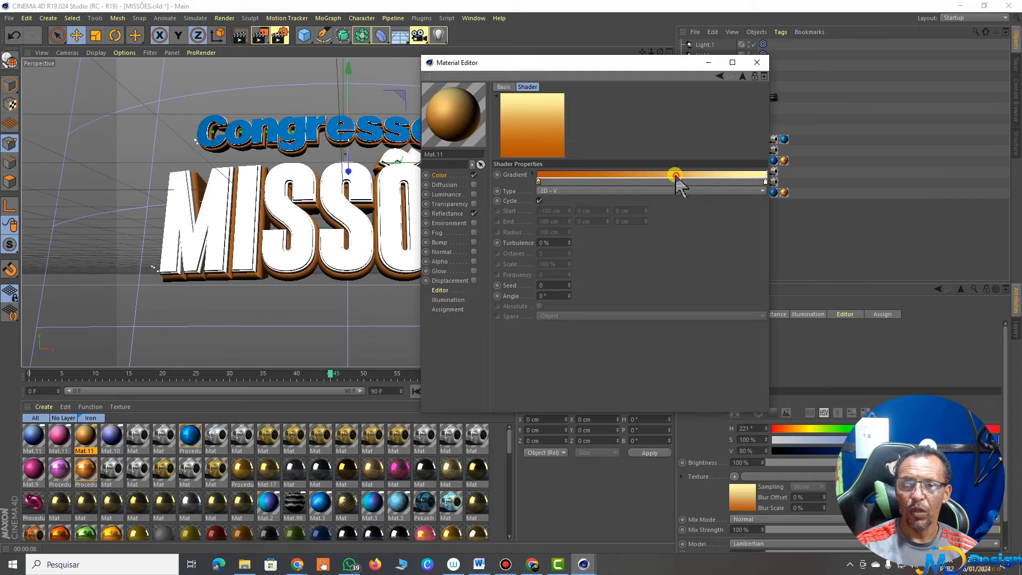
pyautogui.moveTo(675, 176)
pyautogui.mouseDown()
pyautogui.moveTo(656, 176)
pyautogui.moveTo(697, 176)
pyautogui.mouseUp()
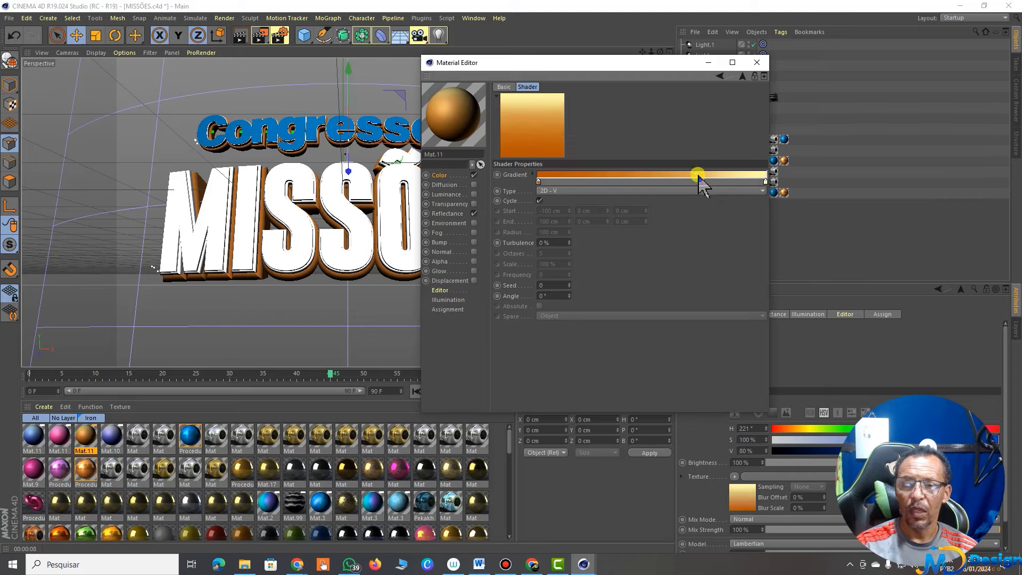
# Apply the blue gradient material Mat.11 to the MoText.1 and MoText.2 text objects.
pyautogui.click(757, 62)
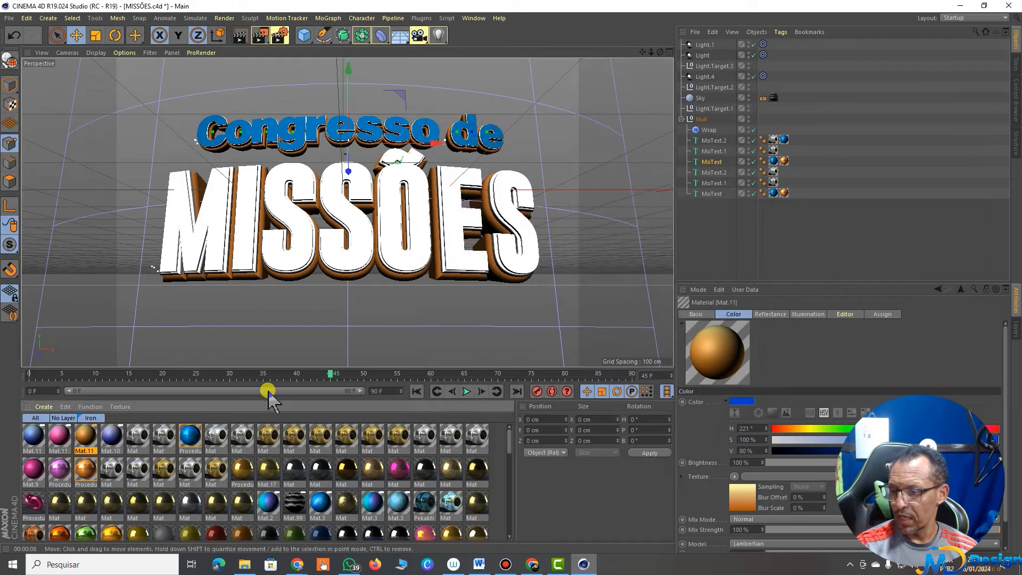
pyautogui.click(30, 446)
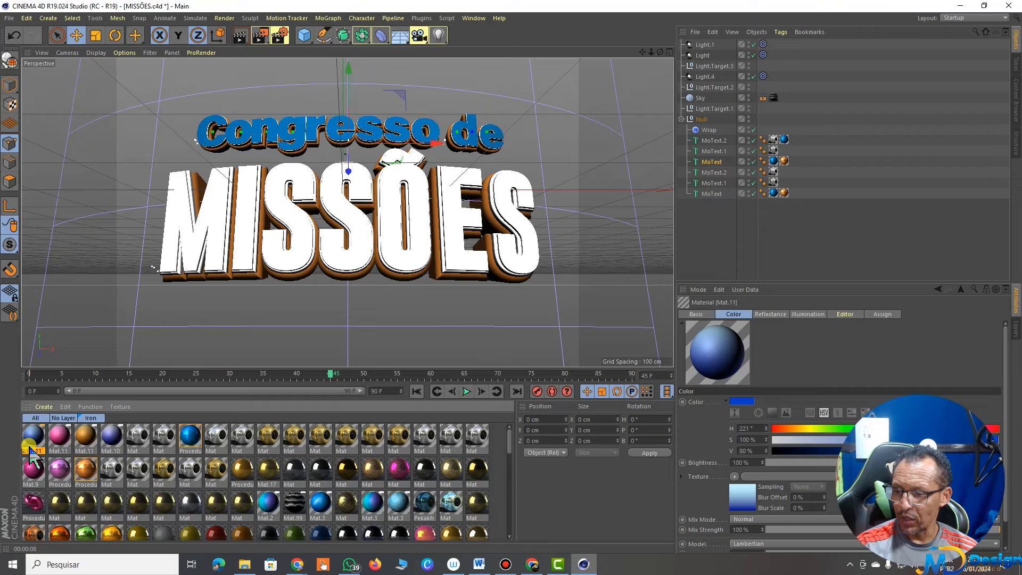
pyautogui.moveTo(30, 446); pyautogui.dragTo(710, 151)
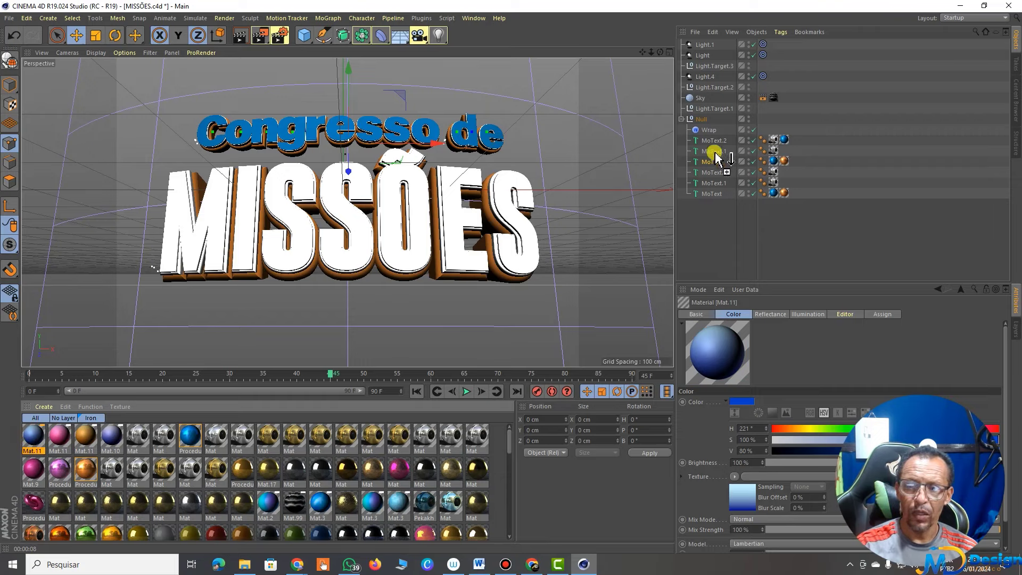
pyautogui.moveTo(715, 153); pyautogui.dragTo(713, 155)
pyautogui.hotkey('ctrl', 'z')
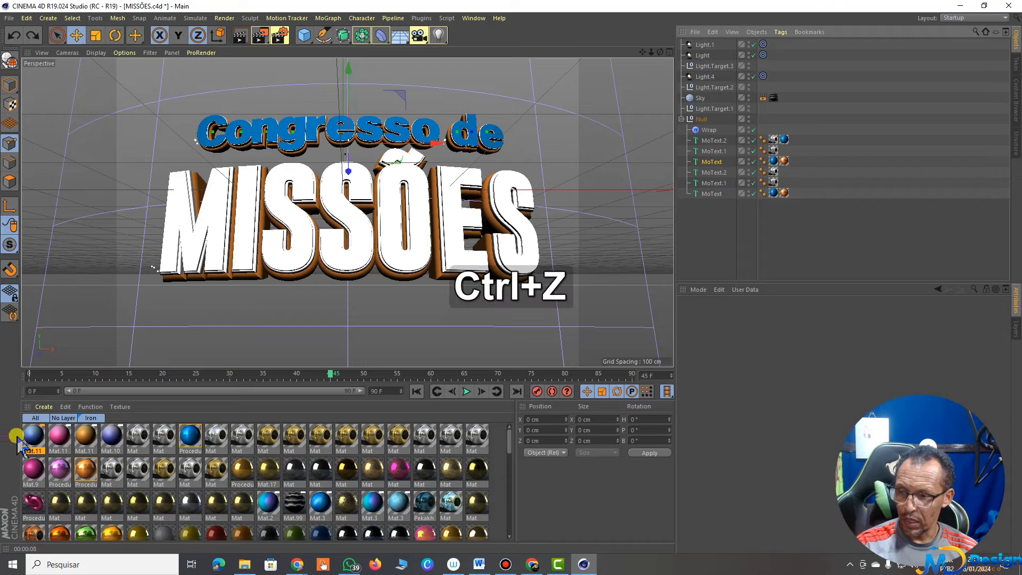
pyautogui.moveTo(31, 447); pyautogui.dragTo(714, 141)
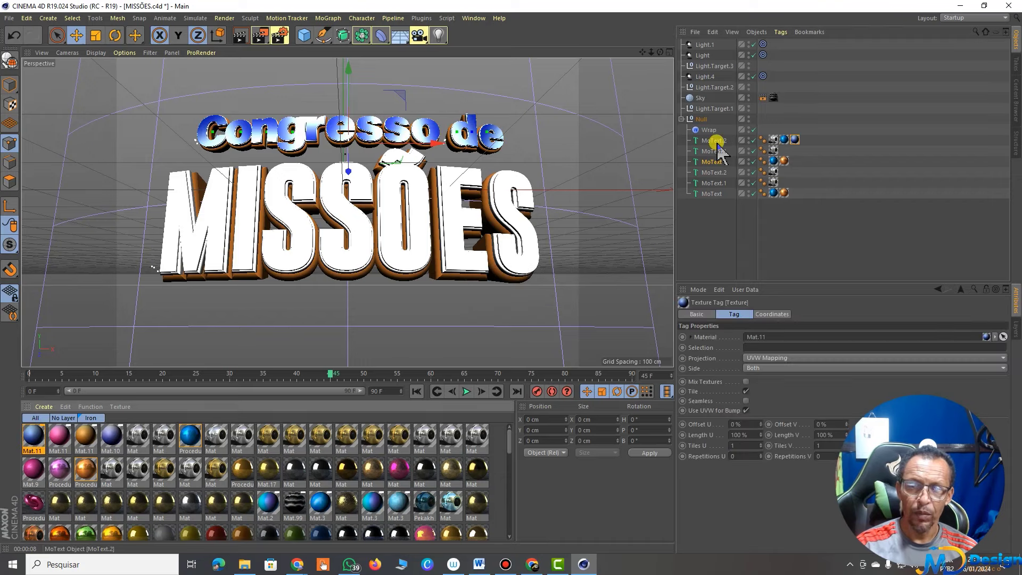
pyautogui.moveTo(32, 437); pyautogui.dragTo(724, 155)
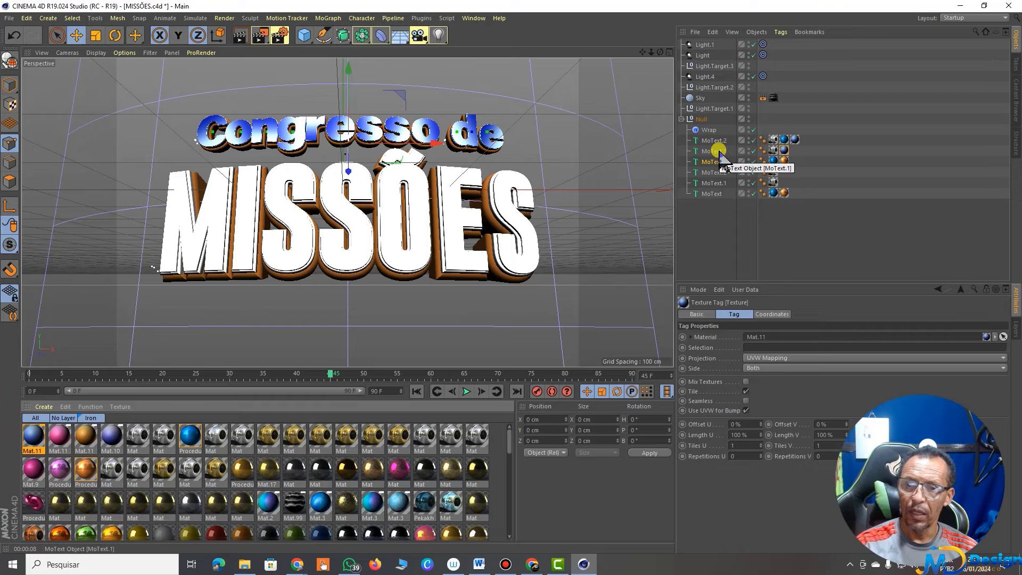
pyautogui.moveTo(720, 152); pyautogui.dragTo(716, 152)
pyautogui.moveTo(29, 437)
pyautogui.mouseDown()
pyautogui.moveTo(666, 211)
pyautogui.moveTo(724, 168)
pyautogui.mouseUp()
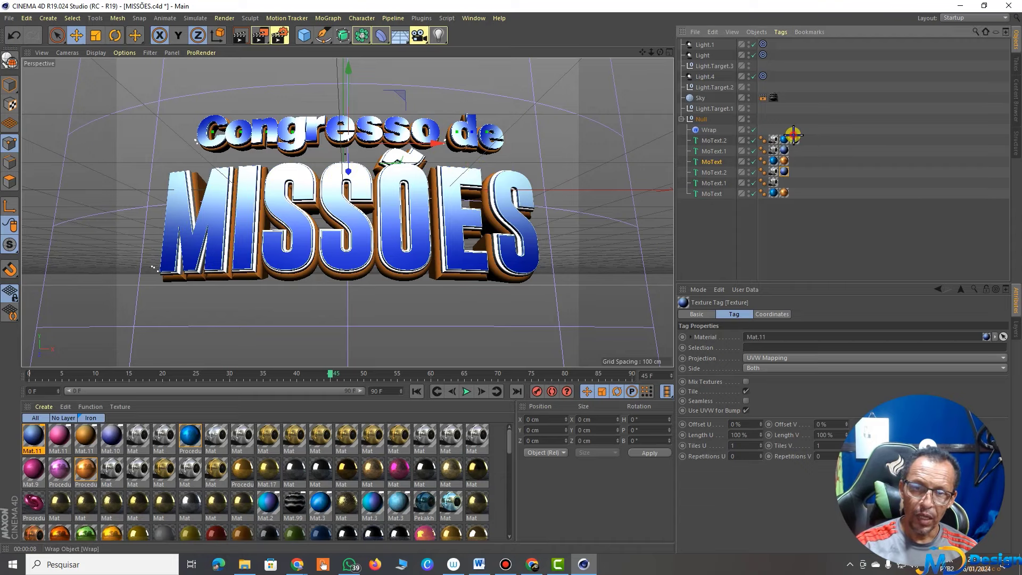
# Delete the extra texture tag from MoText.2.
pyautogui.click(820, 140)
pyautogui.press('Delete')
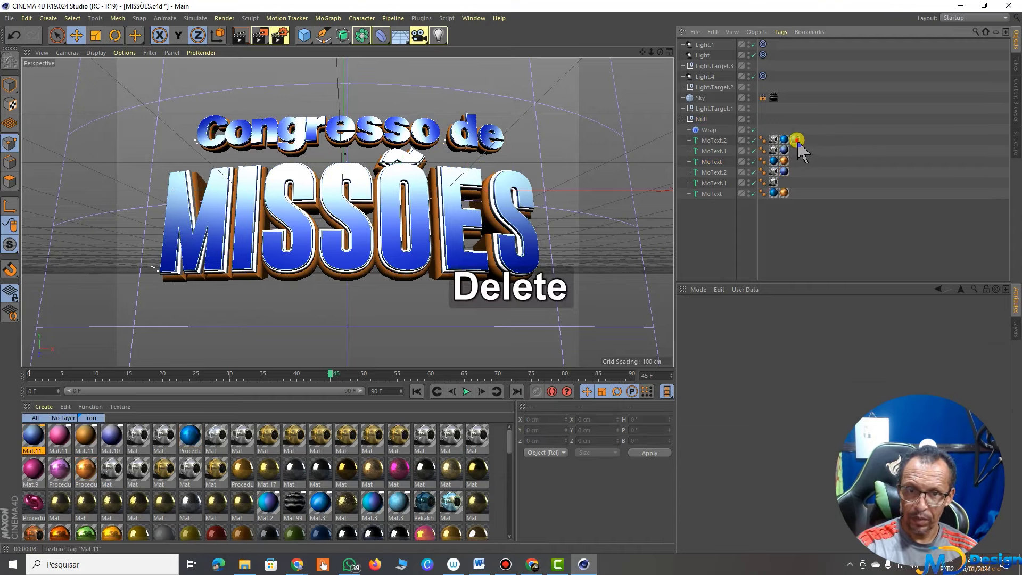
pyautogui.click(797, 140)
pyautogui.press('Delete')
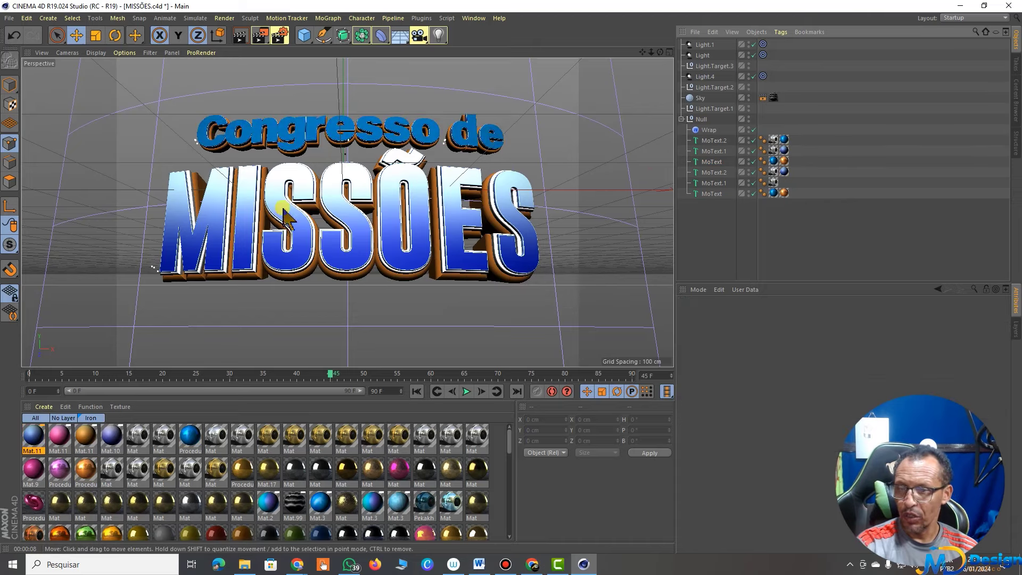
# Render a preview of the gradient text, then reopen Mat.11 in the Material Editor.
pyautogui.click(239, 36)
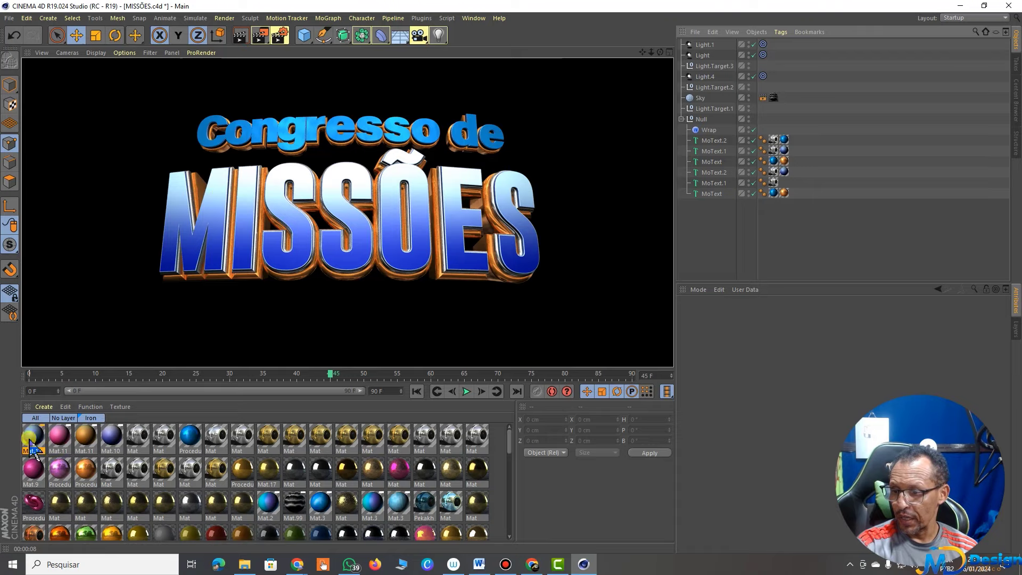
pyautogui.doubleClick(31, 443)
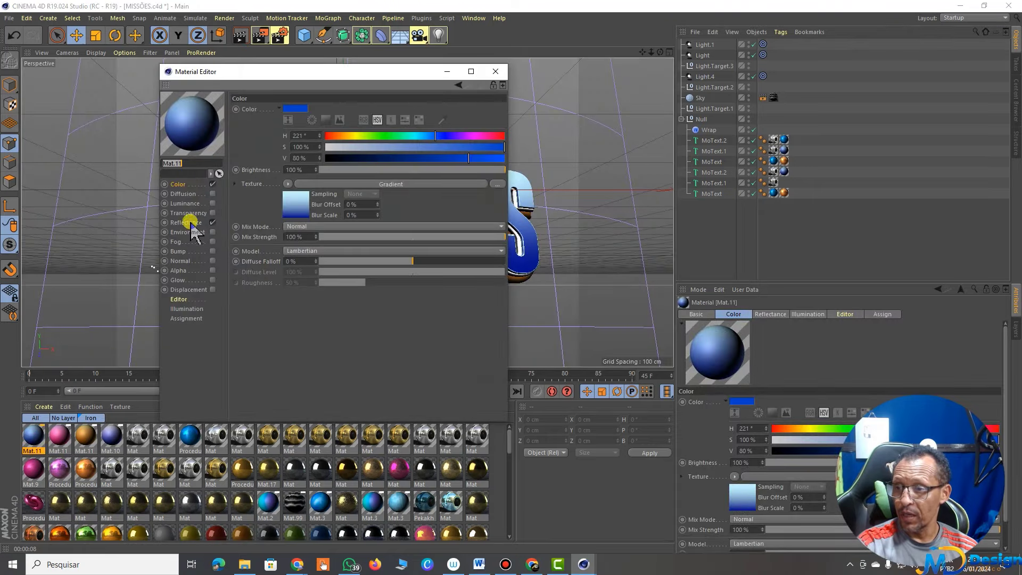
# Add a GGX reflectance layer to Mat.11 with a Fresnel texture as its layer colour.
pyautogui.click(186, 222)
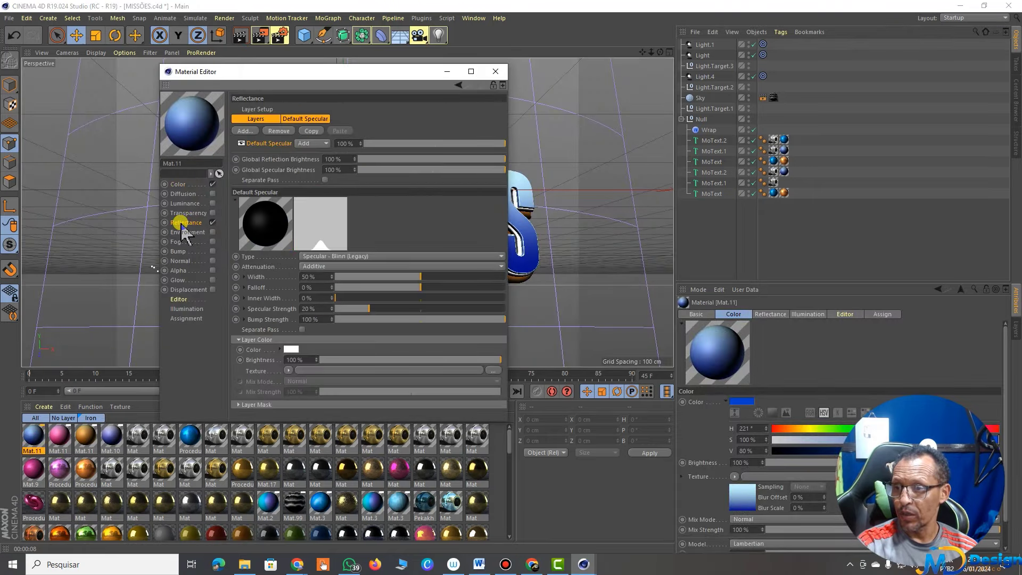
pyautogui.click(244, 131)
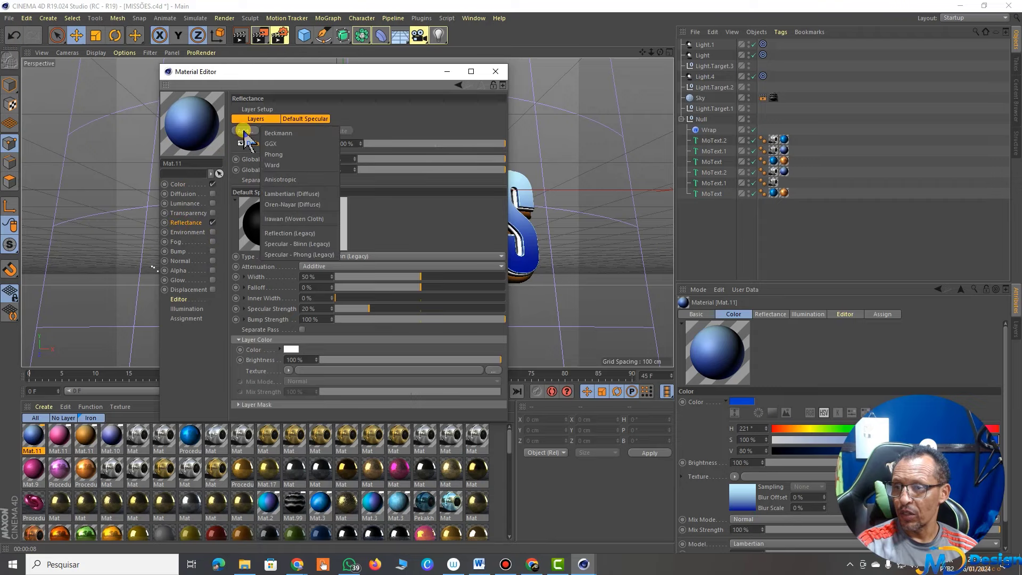
pyautogui.click(276, 144)
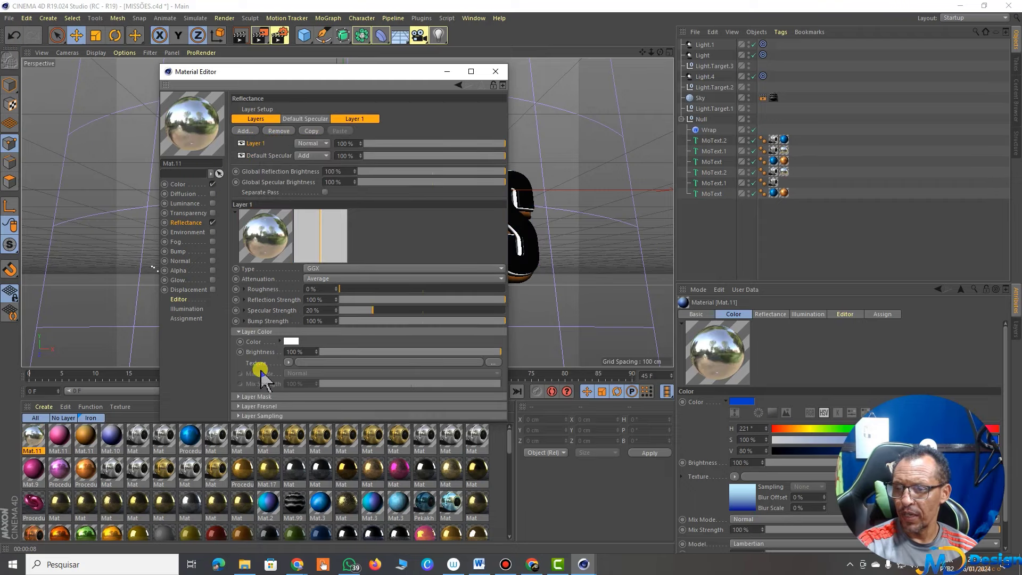
pyautogui.click(288, 362)
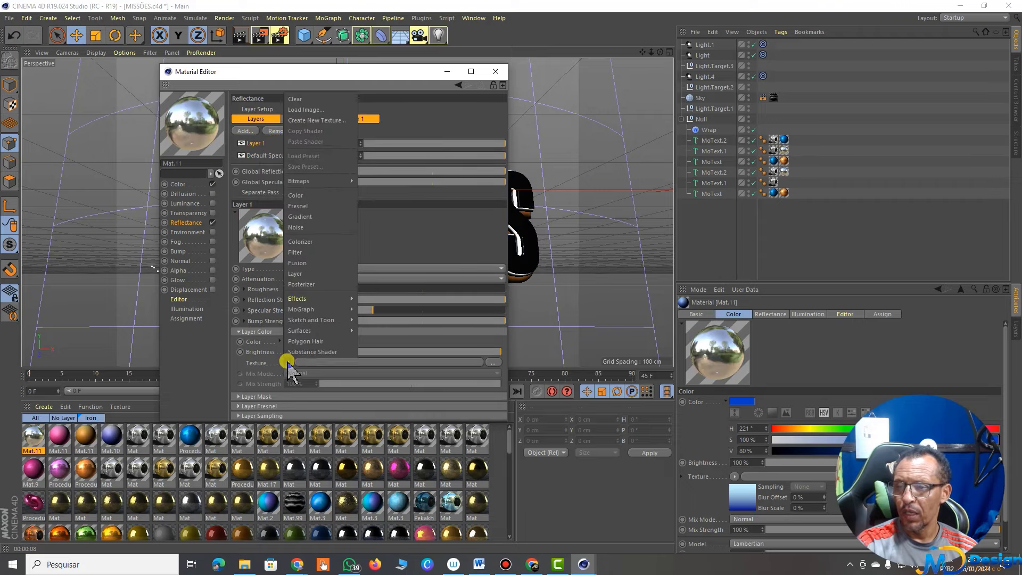
pyautogui.click(314, 207)
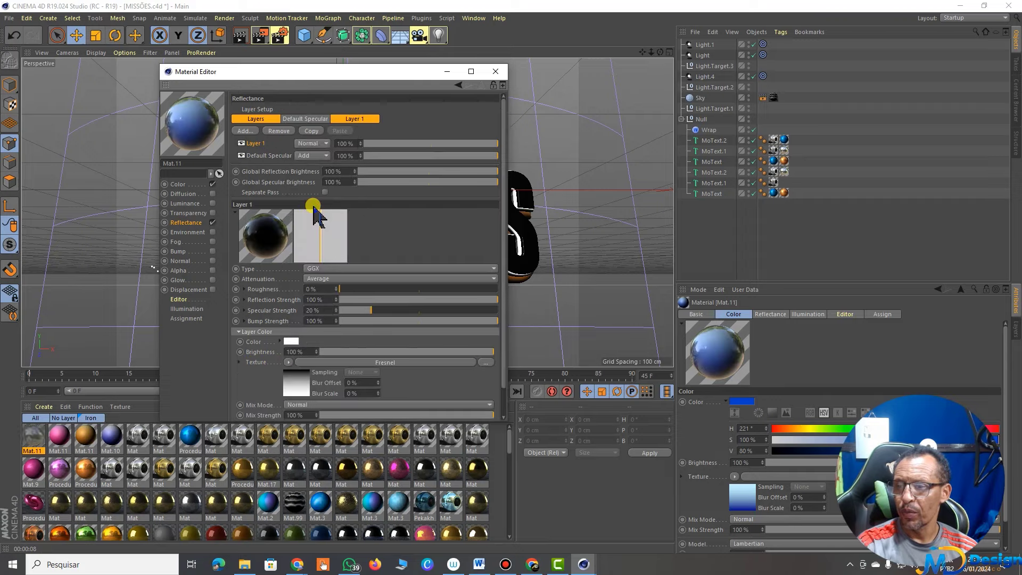
pyautogui.moveTo(271, 74)
pyautogui.mouseDown()
pyautogui.moveTo(357, 78)
pyautogui.moveTo(748, 46)
pyautogui.mouseUp()
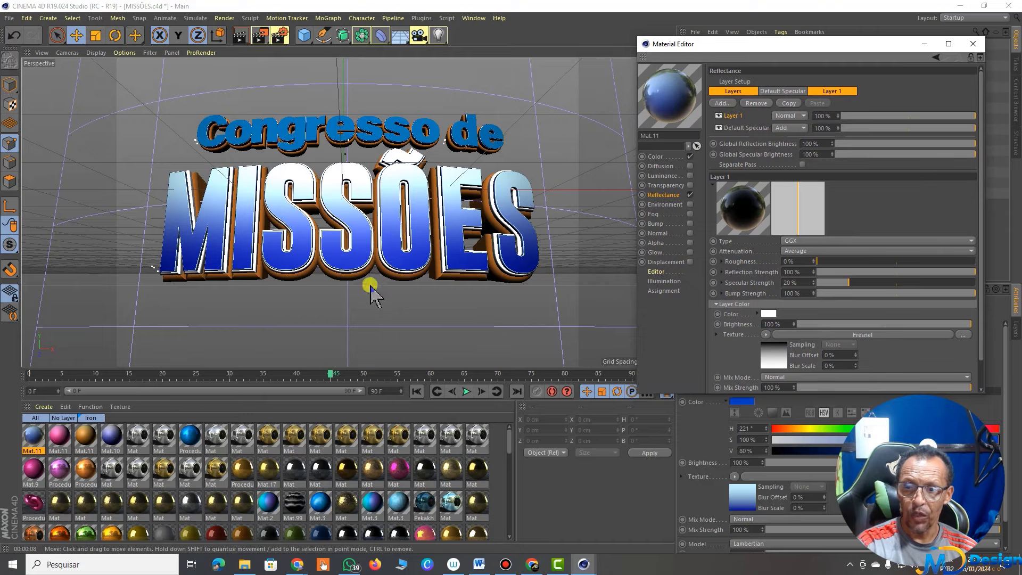
# Keep the GGX layer's reflection strength at 100% and lower its roughness for a glossy look.
pyautogui.moveTo(848, 50); pyautogui.dragTo(773, 55)
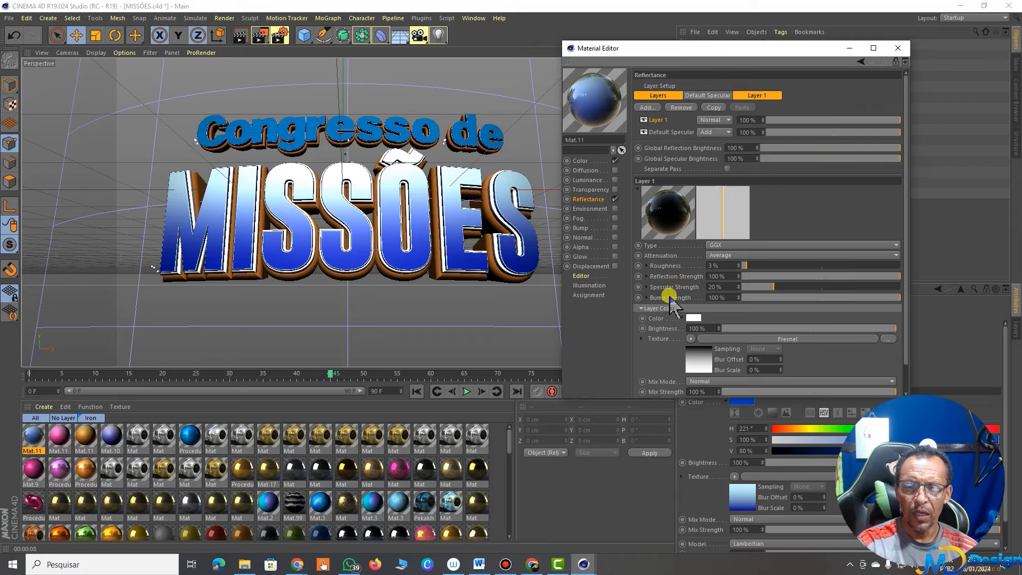
pyautogui.click(819, 276)
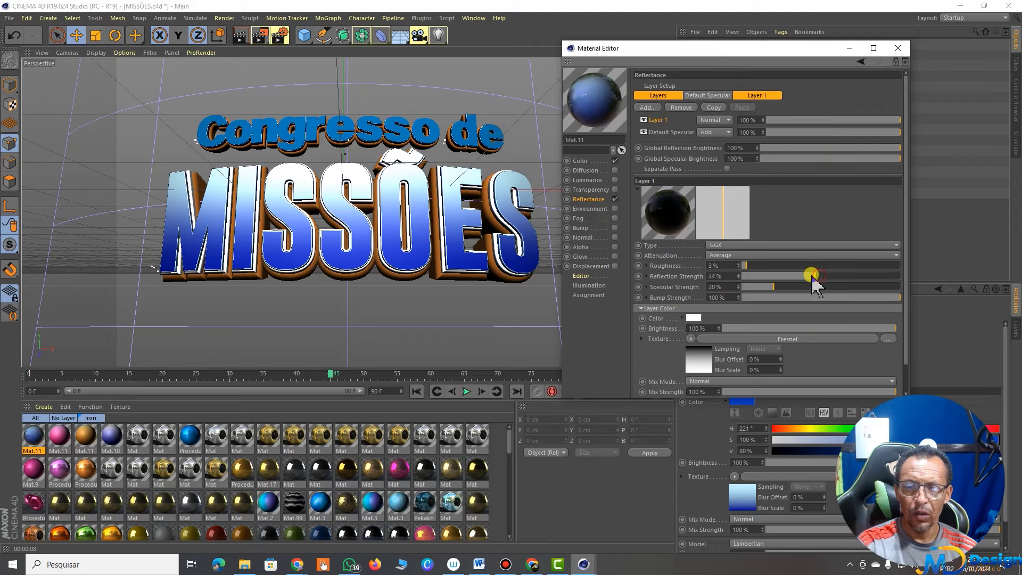
pyautogui.moveTo(812, 276)
pyautogui.mouseDown()
pyautogui.moveTo(757, 270)
pyautogui.moveTo(928, 267)
pyautogui.mouseUp()
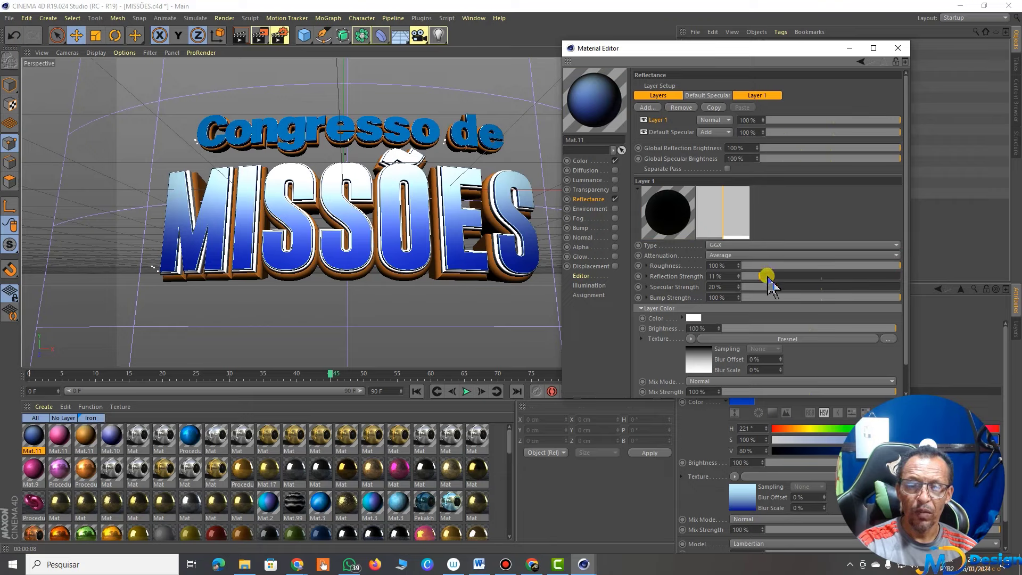
pyautogui.moveTo(762, 275); pyautogui.dragTo(954, 285)
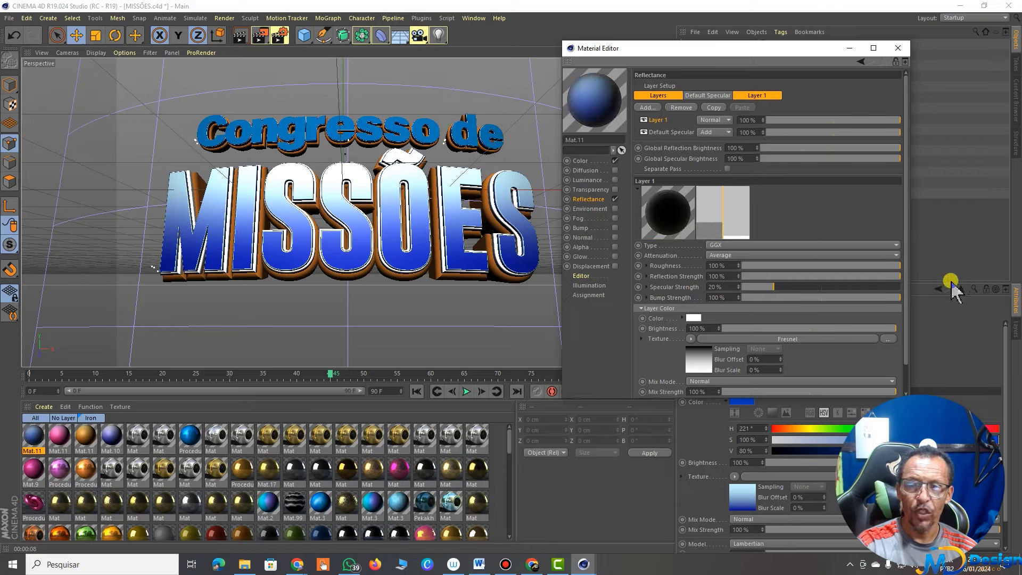
pyautogui.moveTo(765, 266); pyautogui.dragTo(761, 265)
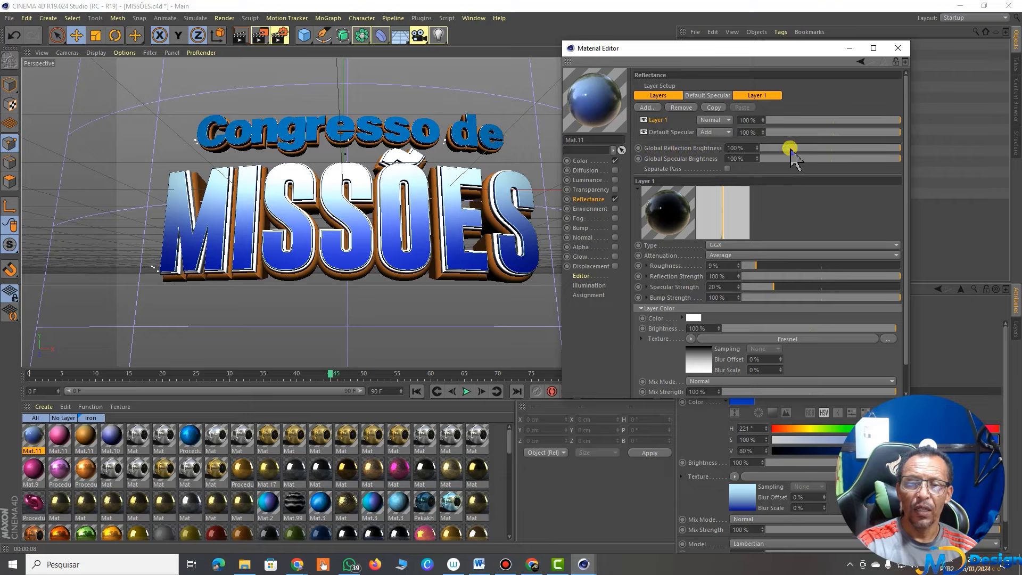
# Set Mat.11's Global Reflection Brightness to 30% and close the Material Editor.
pyautogui.moveTo(791, 149); pyautogui.dragTo(806, 150)
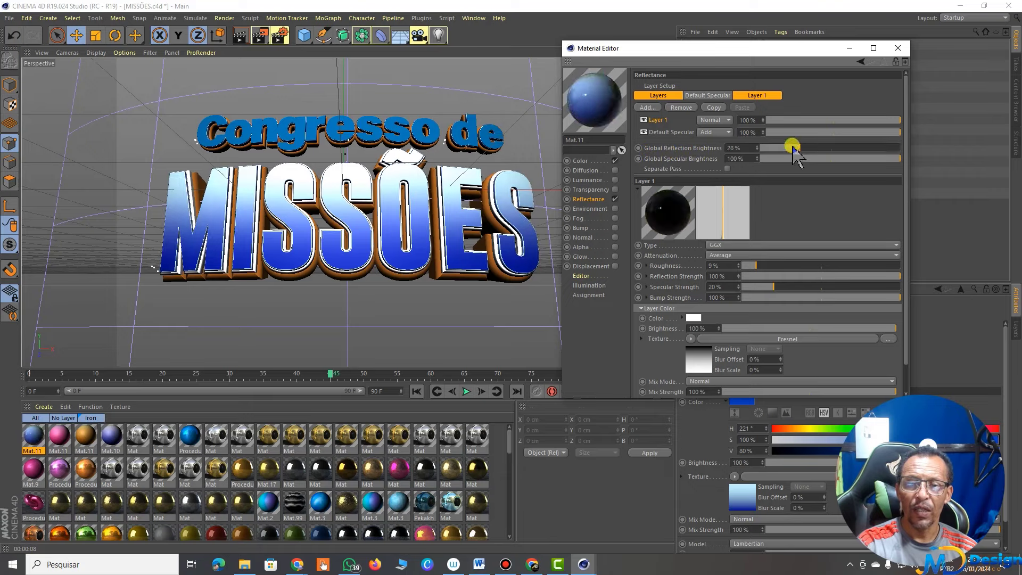
pyautogui.doubleClick(743, 144)
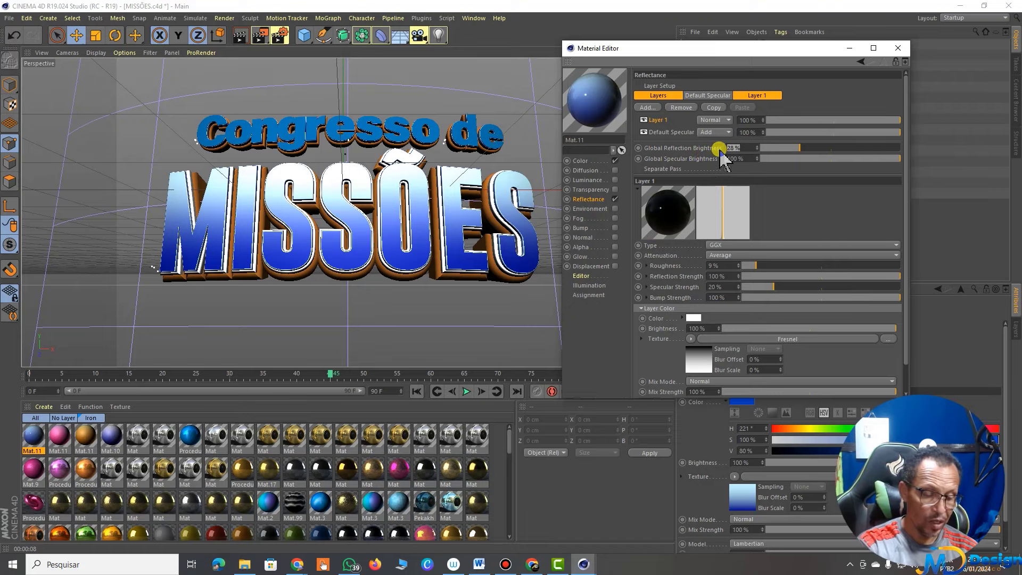
pyautogui.write('30')
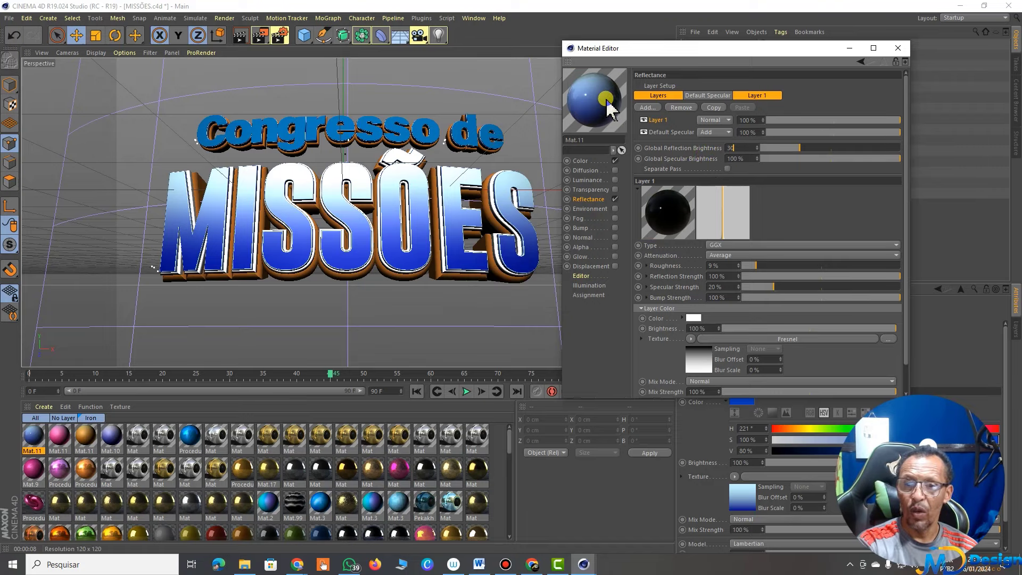
pyautogui.click(899, 50)
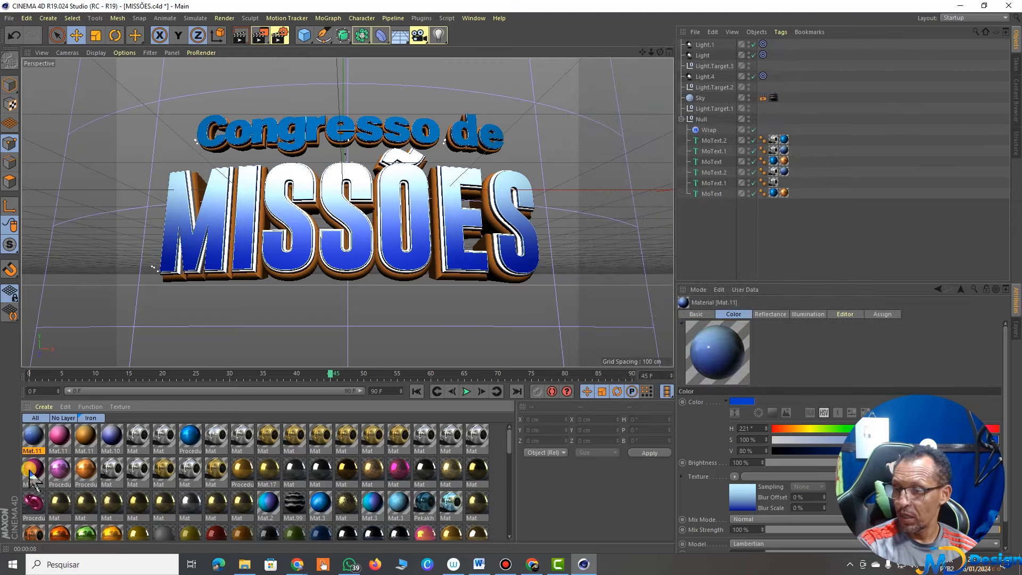
# Render the active viewport to check the reflective MISSÕES title with Mat.11's GGX layer.
pyautogui.moveTo(33, 436); pyautogui.dragTo(784, 172)
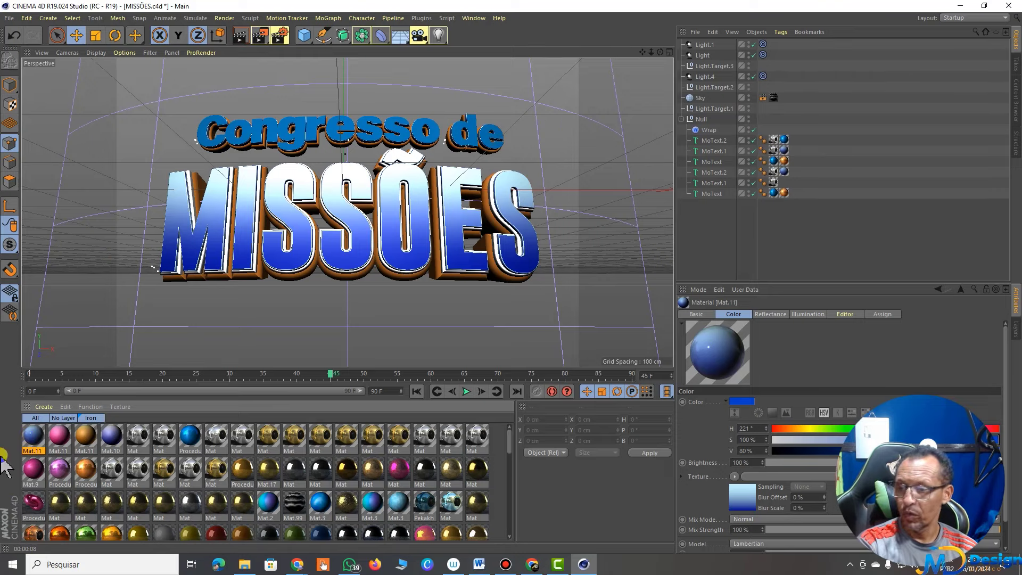
pyautogui.click(241, 38)
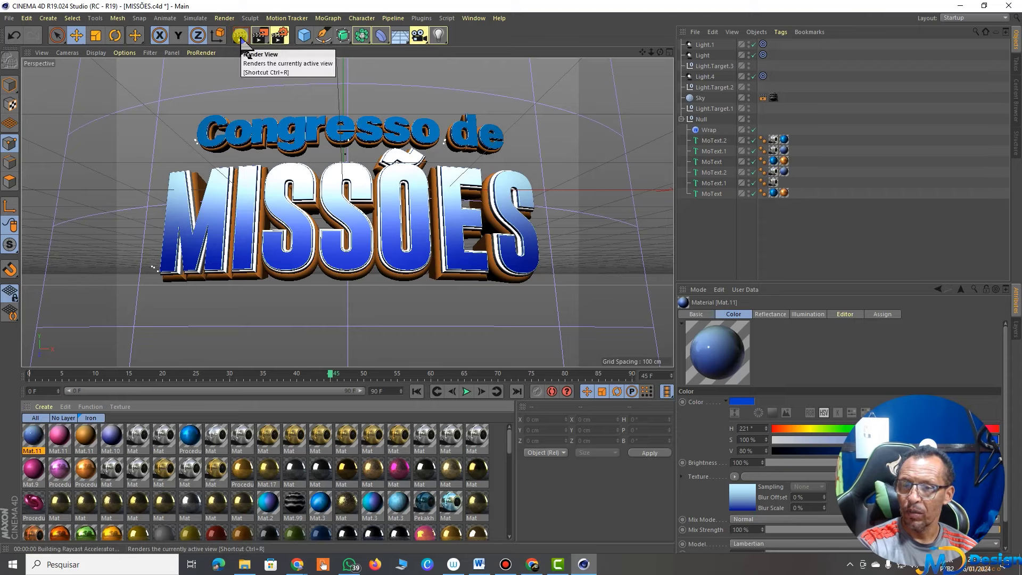